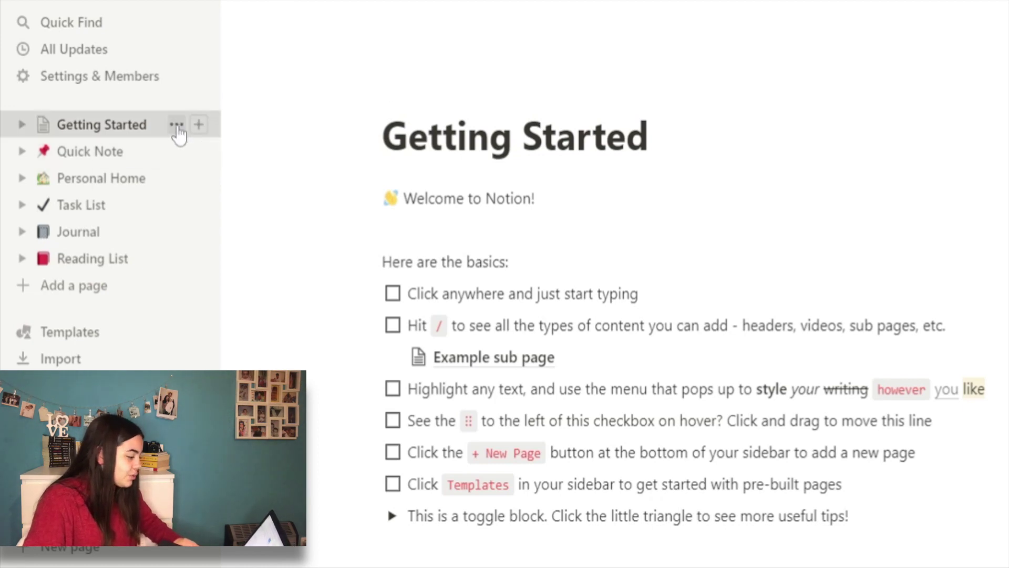
- Delete the Getting Started page
{"action": "left_click", "coordinate": [177, 125]}
{"action": "left_click", "coordinate": [217, 145]}
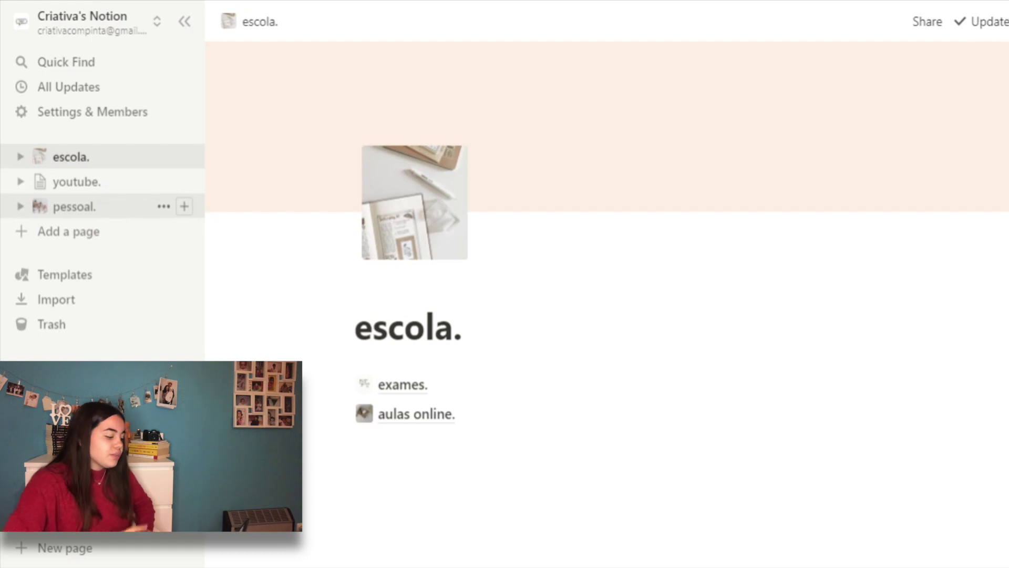
- View the youtube. page in the already organised workspace and return to the escola. page
{"action": "left_click", "coordinate": [119, 185]}
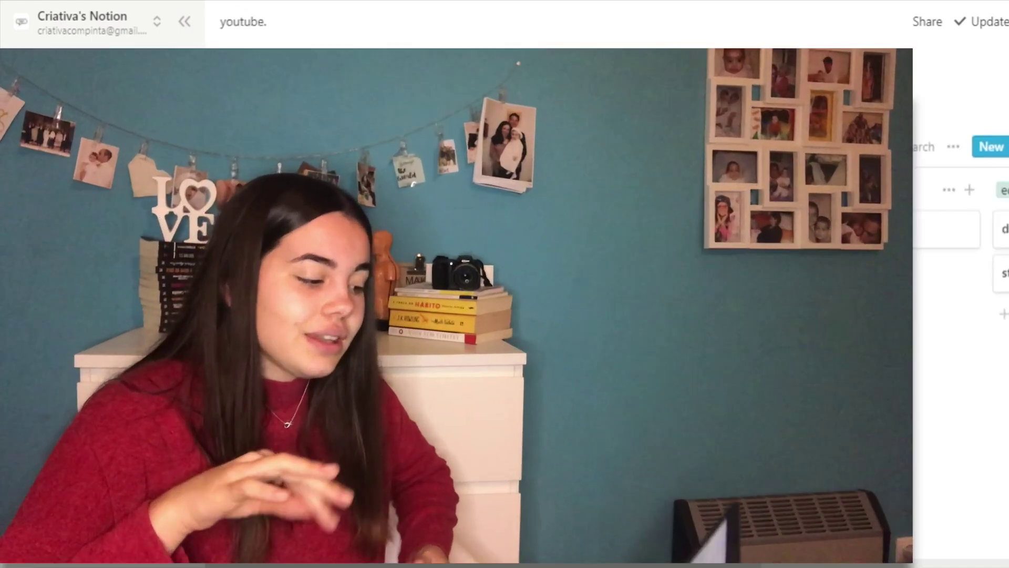
{"action": "left_click", "coordinate": [92, 166]}
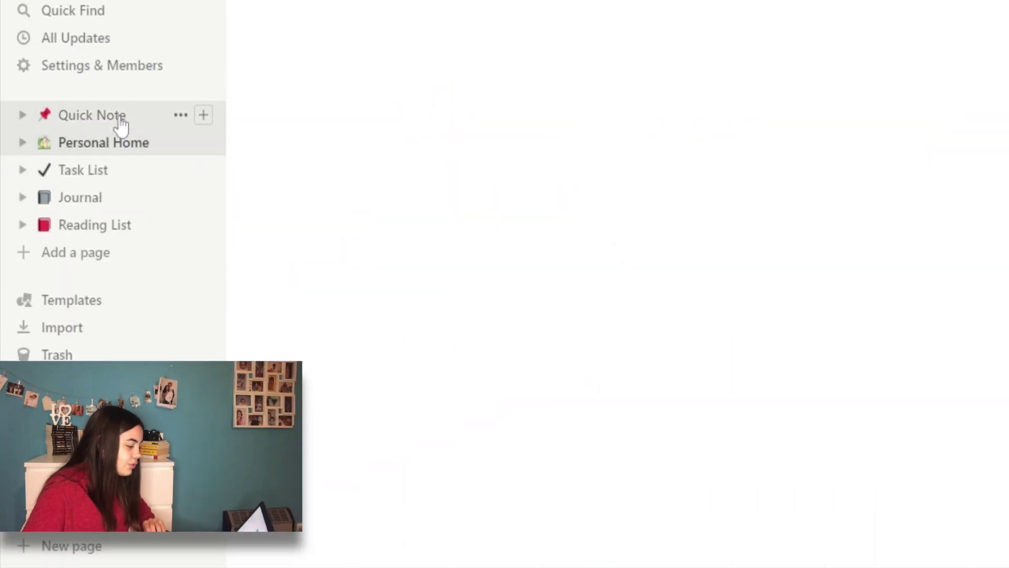
- Look through the Quick Note, Personal Home, Task List and Journal pages one after another
{"action": "left_click", "coordinate": [121, 125]}
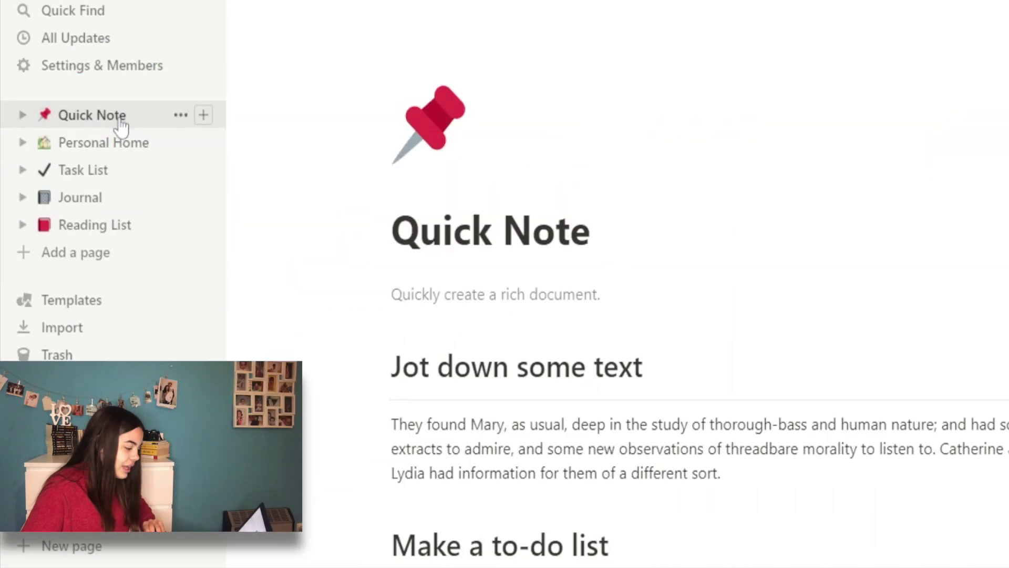
{"action": "left_click", "coordinate": [118, 149]}
{"action": "left_click", "coordinate": [118, 166]}
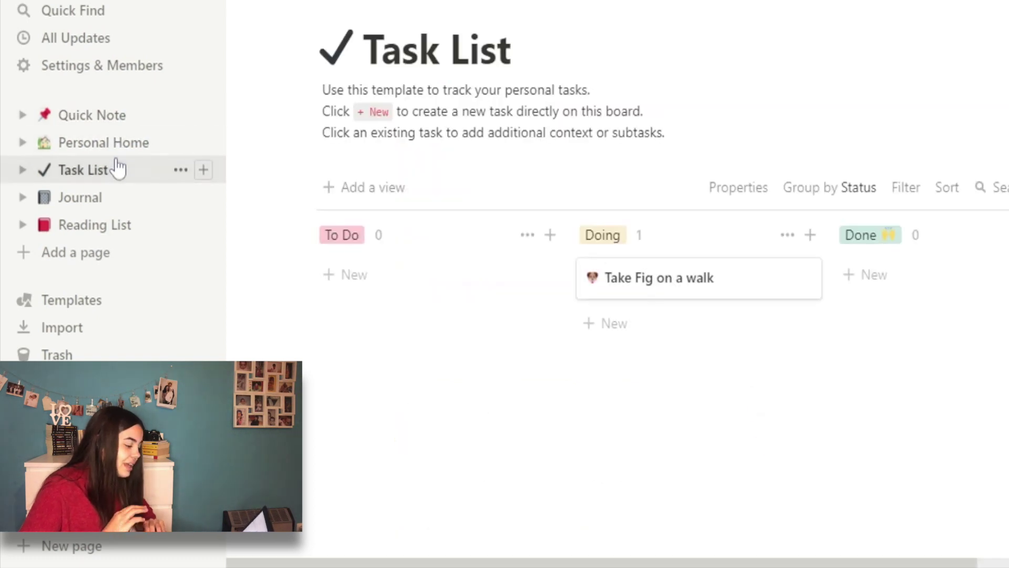
{"action": "left_click", "coordinate": [122, 198]}
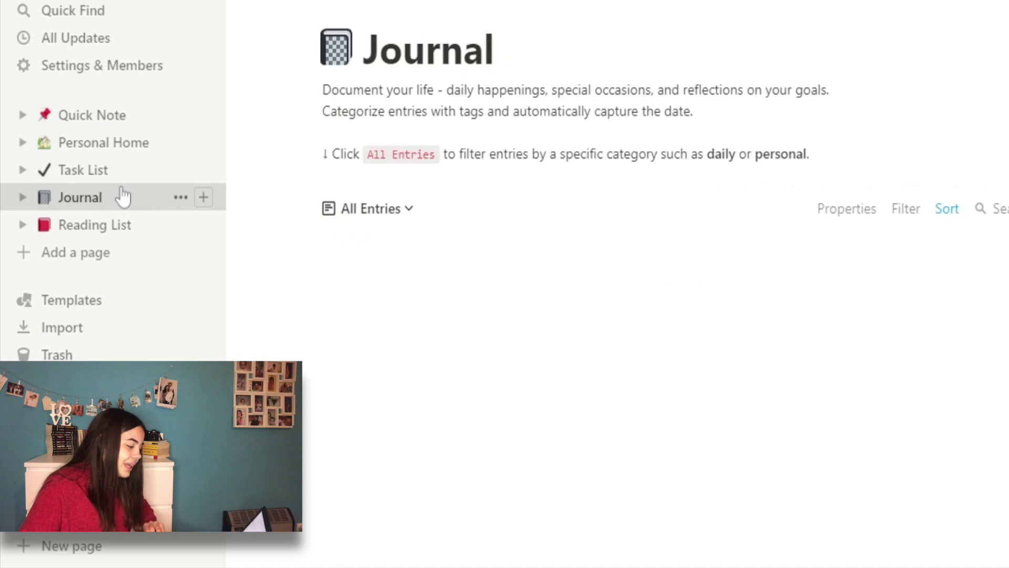
- Open the template gallery and examine the Habit Tracker template along with the available categories
{"action": "left_click", "coordinate": [127, 307]}
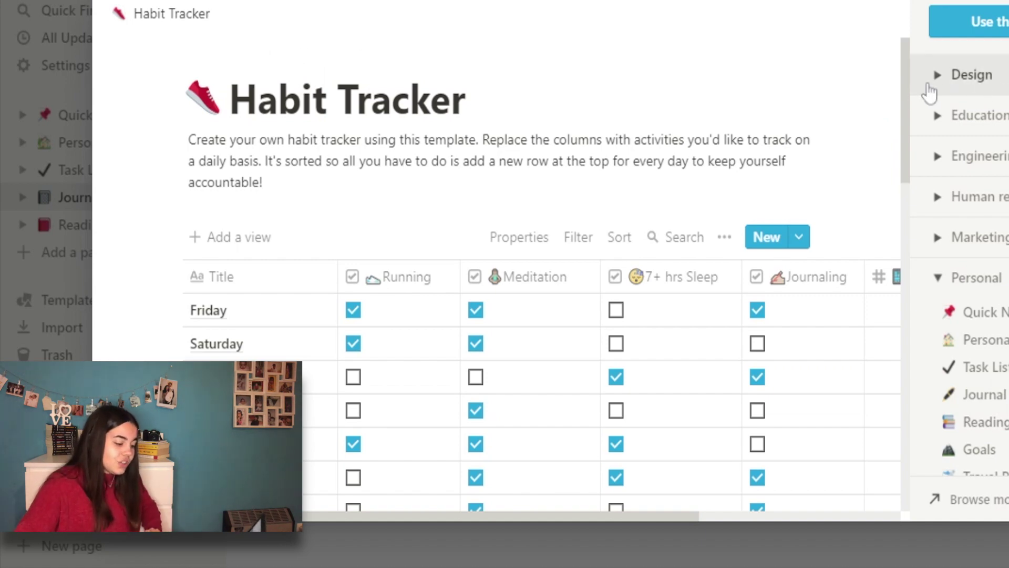
{"action": "scroll", "coordinate": [910, 95], "scroll_direction": "down", "scroll_amount": 1}
{"action": "scroll", "coordinate": [911, 94], "scroll_direction": "down", "scroll_amount": 2}
{"action": "scroll", "coordinate": [911, 105], "scroll_direction": "up", "scroll_amount": 2}
{"action": "scroll", "coordinate": [911, 116], "scroll_direction": "down", "scroll_amount": 2}
{"action": "left_click_drag", "start_coordinate": [907, 116], "coordinate": [910, 30]}
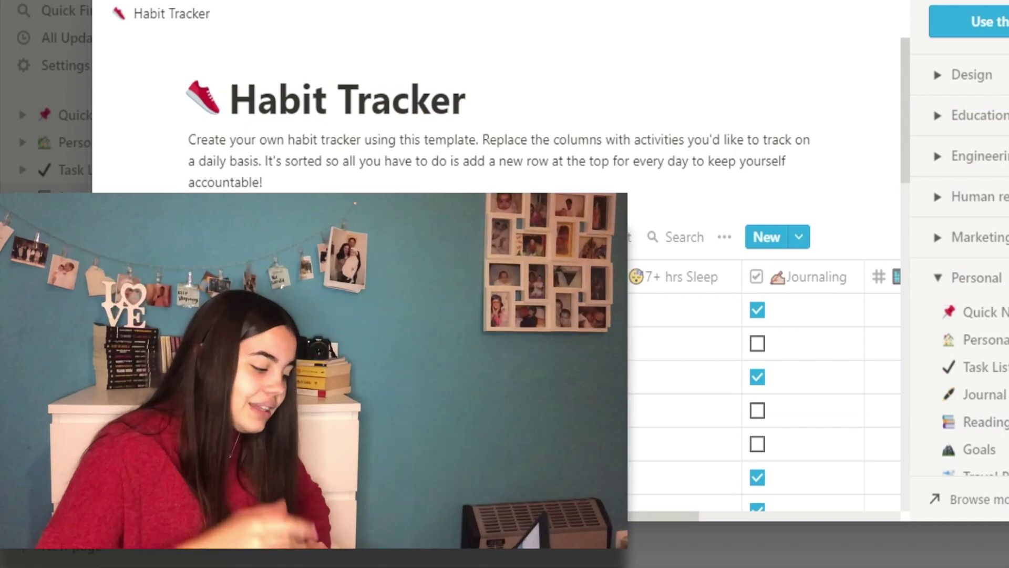
- Expand the Design and Education template categories and browse the templates they offer
{"action": "left_click", "coordinate": [971, 74]}
{"action": "left_click", "coordinate": [1000, 277]}
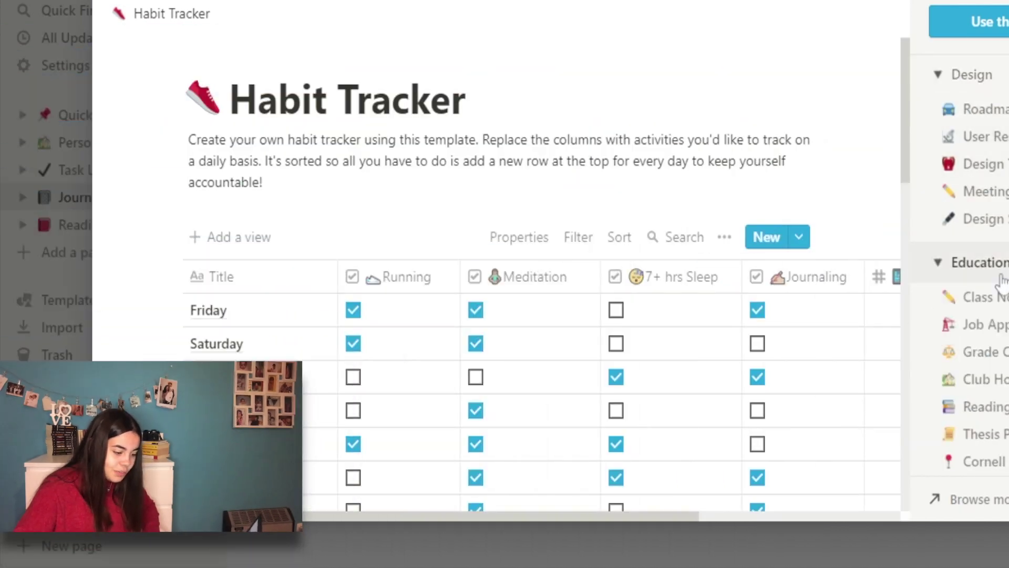
{"action": "scroll", "coordinate": [971, 263], "scroll_direction": "down", "scroll_amount": 10}
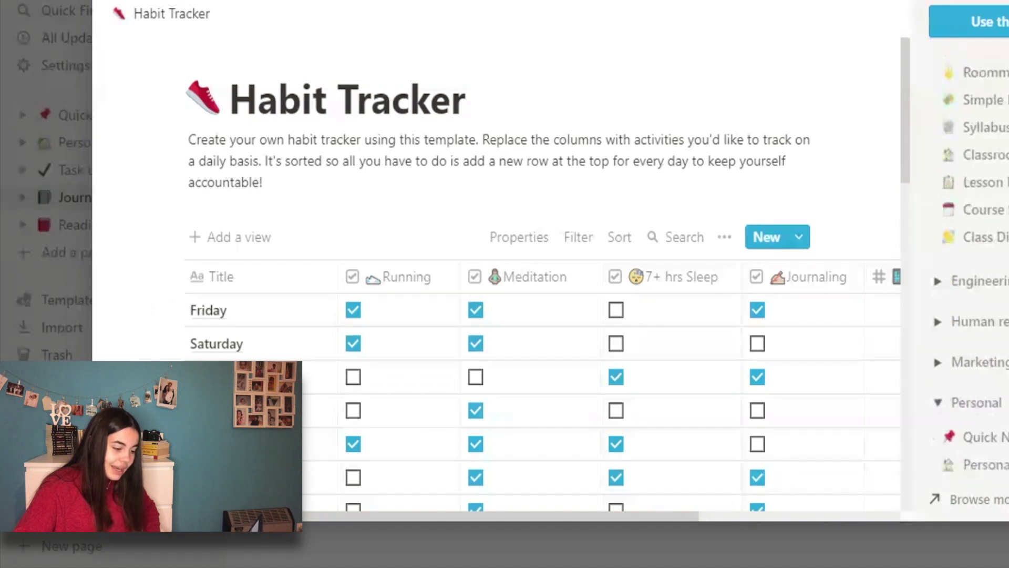
{"action": "scroll", "coordinate": [971, 263], "scroll_direction": "up", "scroll_amount": 5}
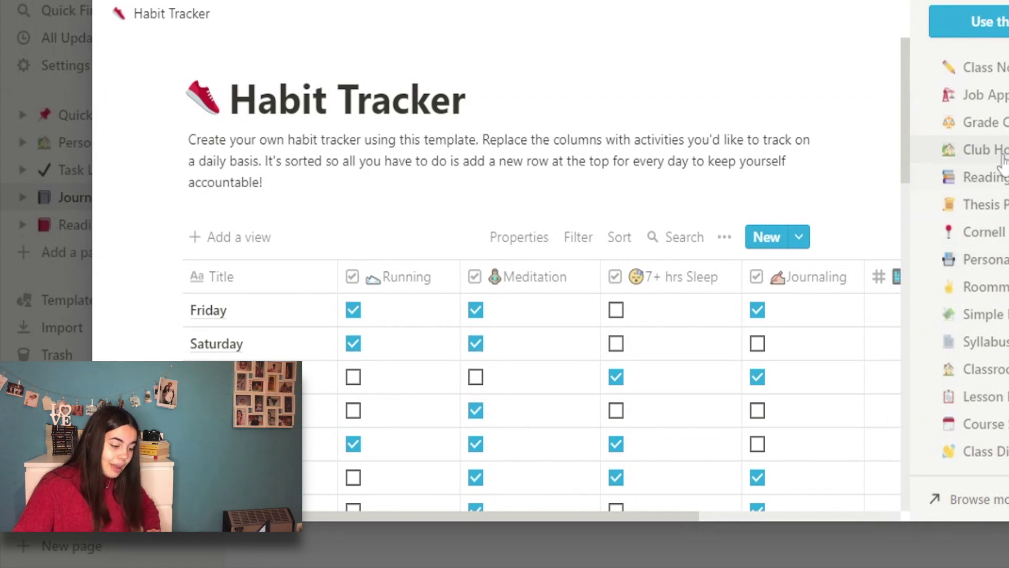
- Preview the Grade Calculator template, read its instructions and the English 001 table, and close the template gallery
{"action": "left_click", "coordinate": [980, 122]}
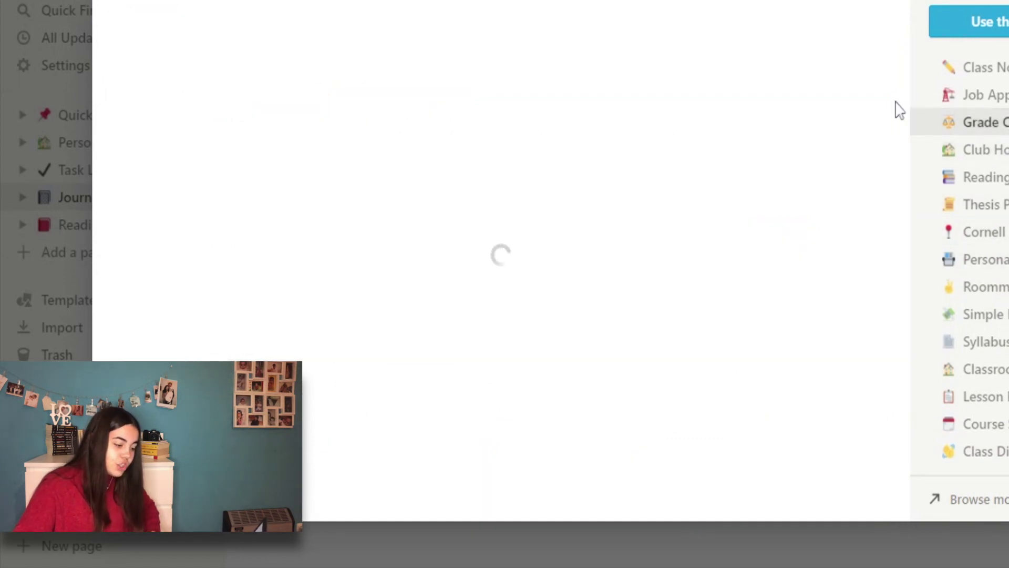
{"action": "scroll", "coordinate": [739, 323], "scroll_direction": "down", "scroll_amount": 8}
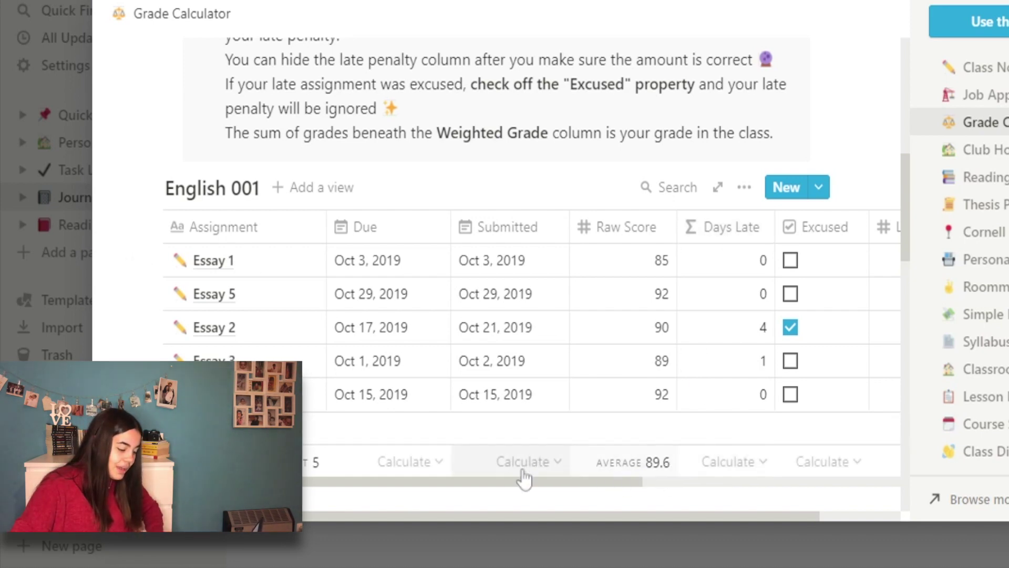
{"action": "scroll", "coordinate": [900, 199], "scroll_direction": "down", "scroll_amount": 1}
{"action": "left_click_drag", "start_coordinate": [899, 192], "coordinate": [913, 137]}
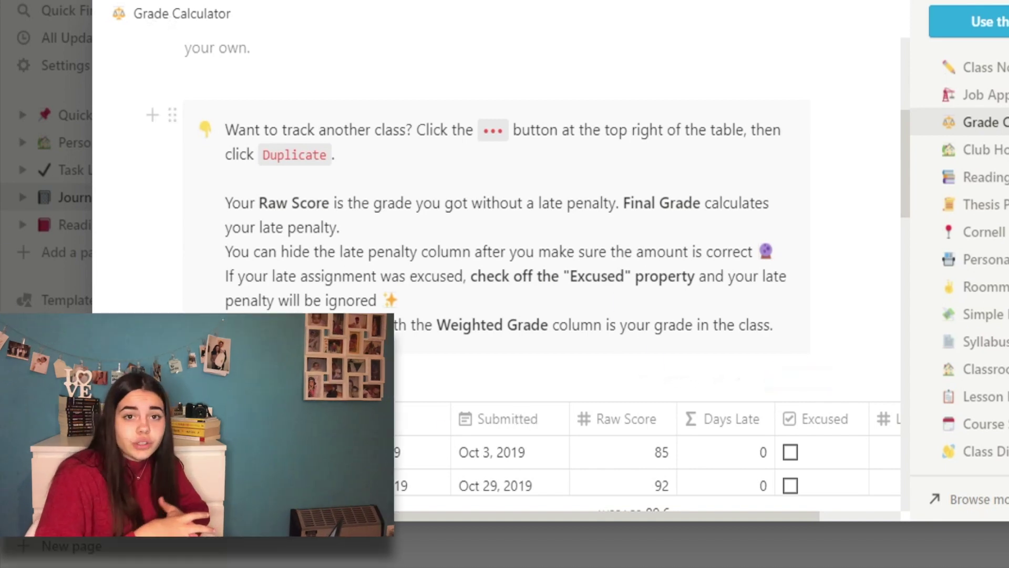
{"action": "key", "text": "Escape"}
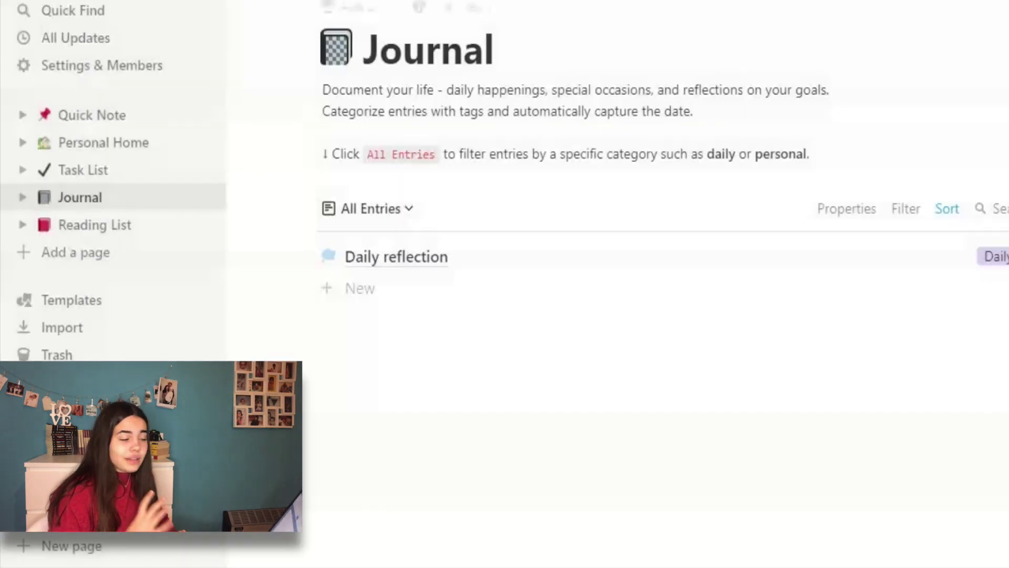
- Delete the premade Quick Note, Personal Home, Task List, Journal and Reading List pages
{"action": "left_click", "coordinate": [179, 115]}
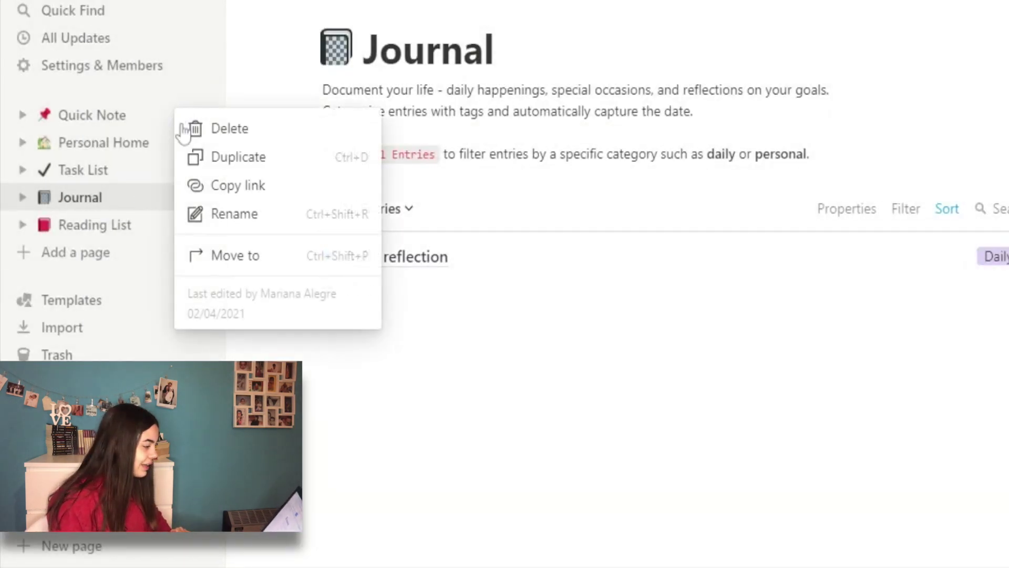
{"action": "left_click", "coordinate": [199, 129]}
{"action": "left_click", "coordinate": [180, 116]}
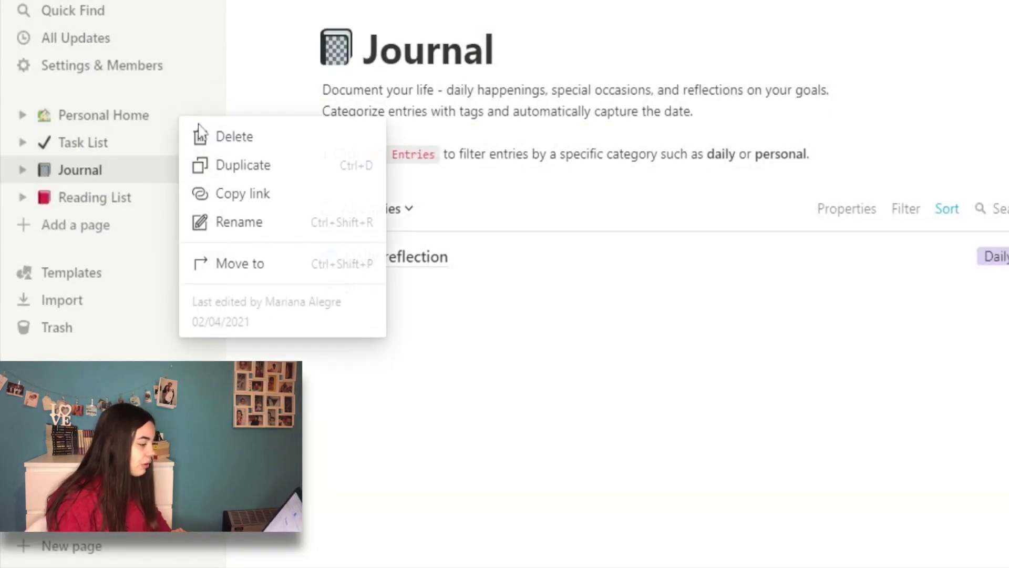
{"action": "left_click", "coordinate": [207, 135]}
{"action": "left_click", "coordinate": [178, 115]}
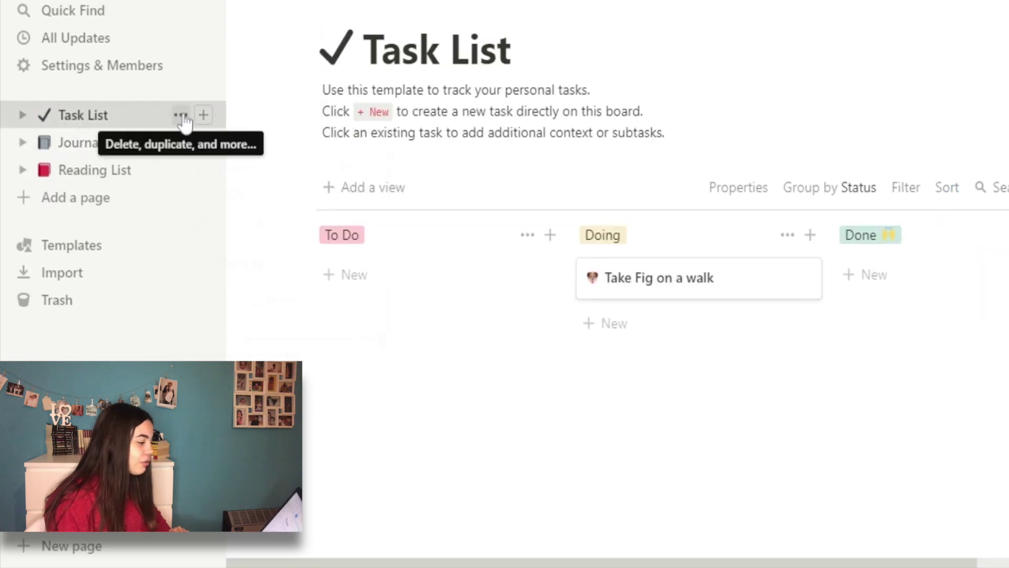
{"action": "left_click", "coordinate": [189, 116]}
{"action": "left_click", "coordinate": [206, 135]}
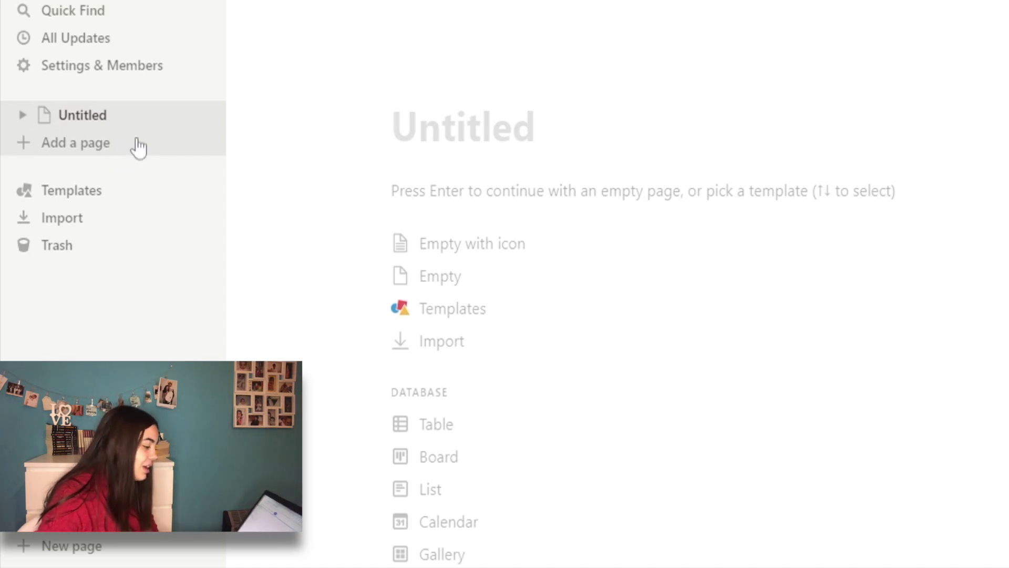
- Look at the escola. page's cover and icon in the finished workspace and open the pessoal. page
{"action": "mouse_move", "coordinate": [436, 100]}
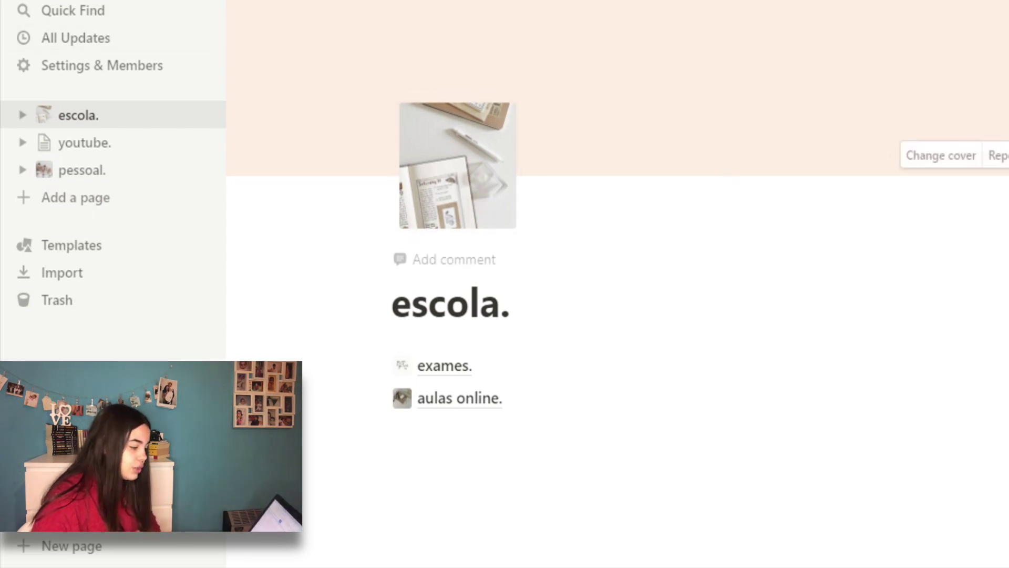
{"action": "left_click", "coordinate": [89, 180]}
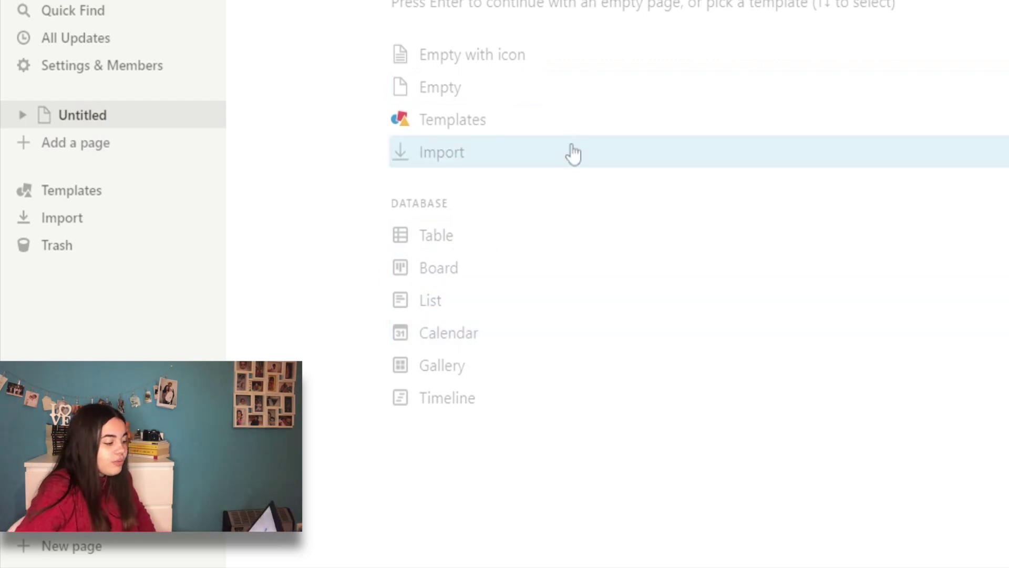
- Set up the untitled page with the Empty with icon option and add an icon to it
{"action": "left_click", "coordinate": [570, 55]}
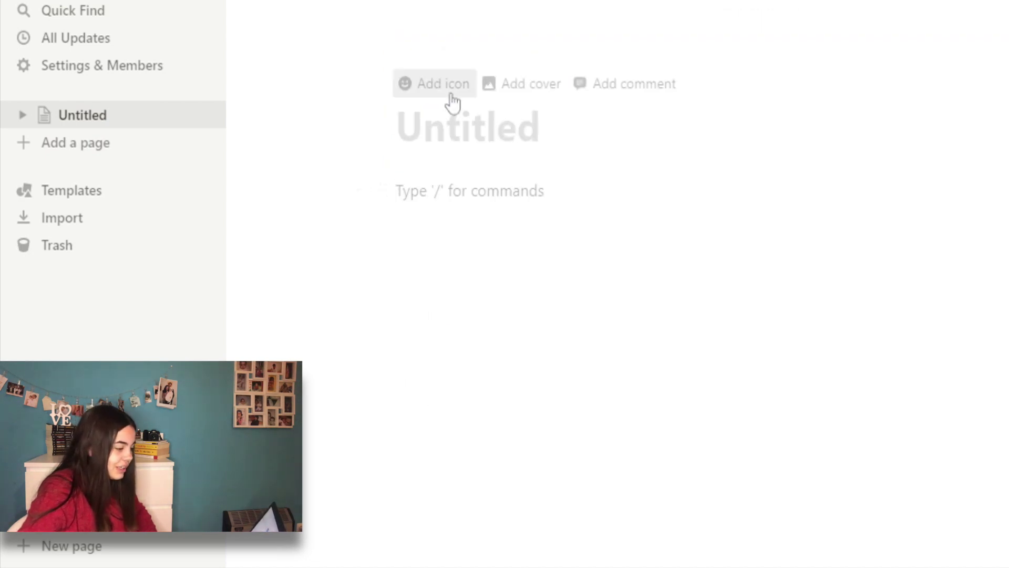
{"action": "left_click", "coordinate": [449, 92]}
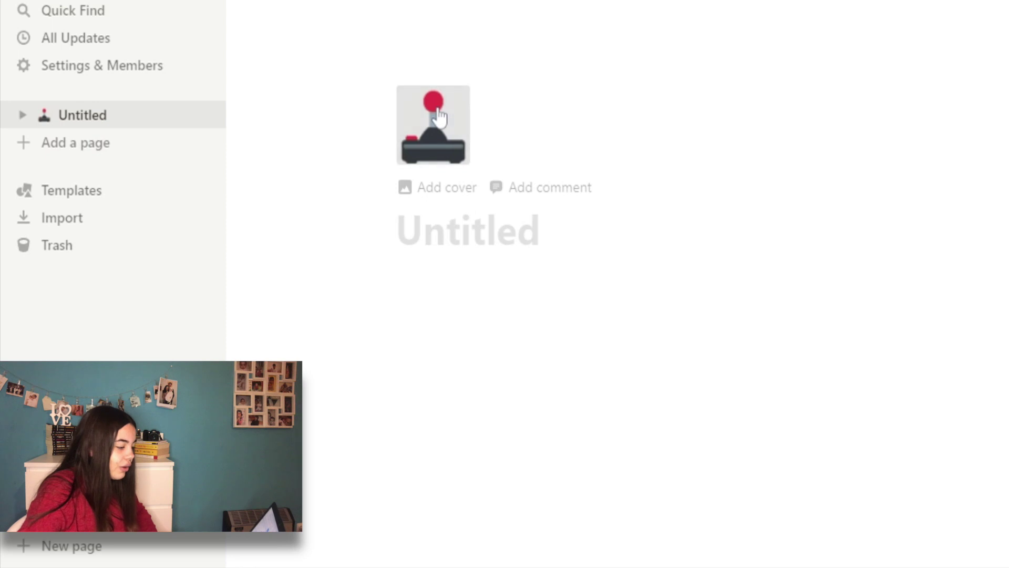
- Examine the emoji, image upload and link options for the page icon without changing it
{"action": "left_click", "coordinate": [439, 117]}
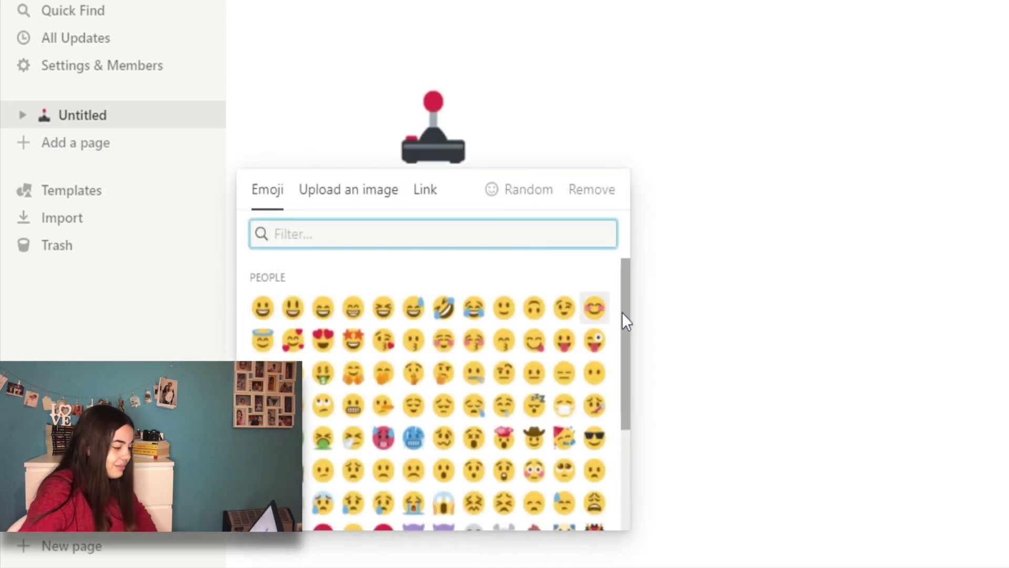
{"action": "left_click", "coordinate": [379, 202]}
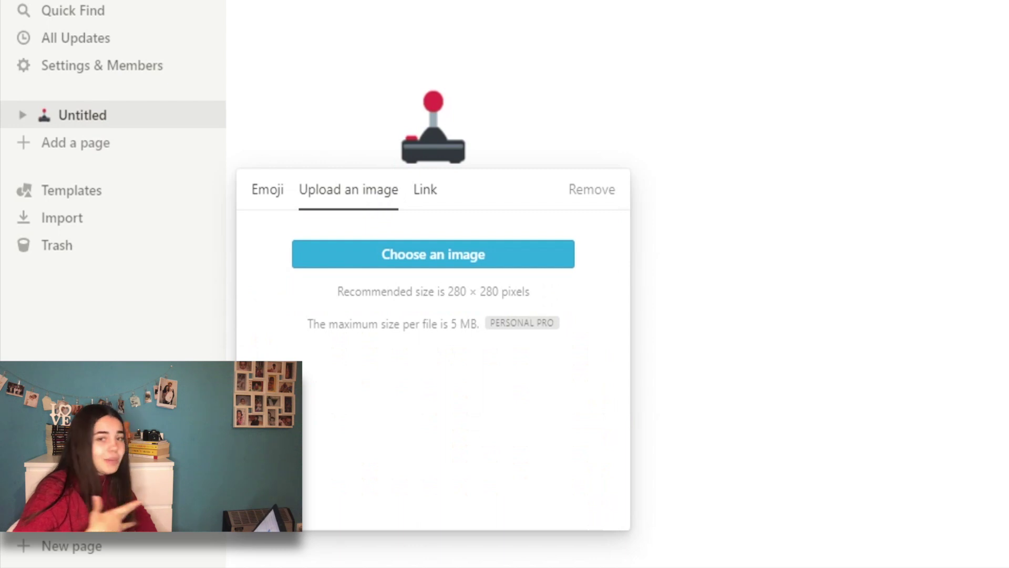
{"action": "left_click", "coordinate": [426, 198]}
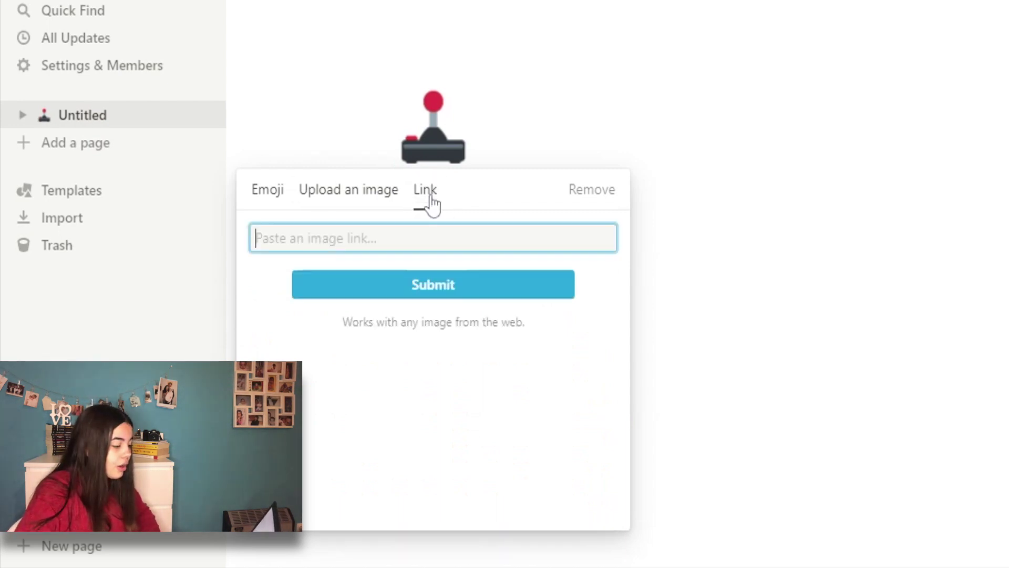
{"action": "left_click", "coordinate": [509, 112]}
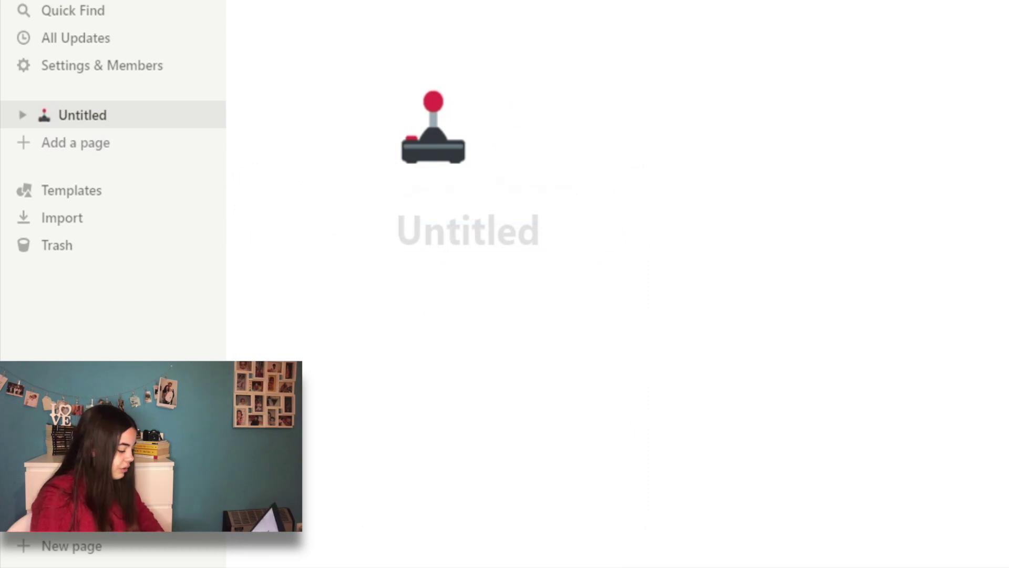
- Title the page Escola and move into its body
{"action": "type", "text": "Ca"}
{"action": "key", "text": "BackSpace"}
{"action": "key", "text": "BackSpace"}
{"action": "type", "text": "E"}
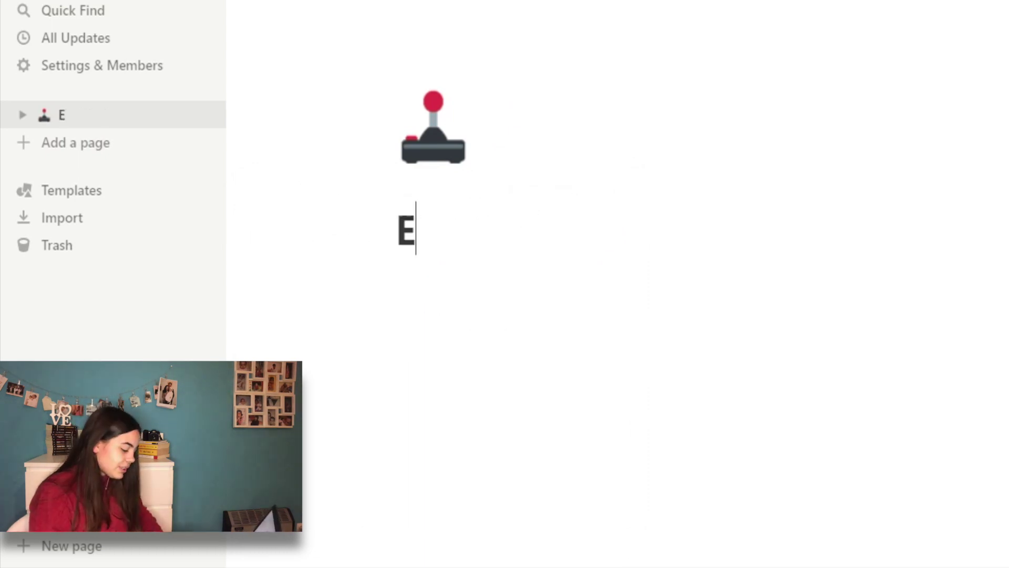
{"action": "type", "text": "scola"}
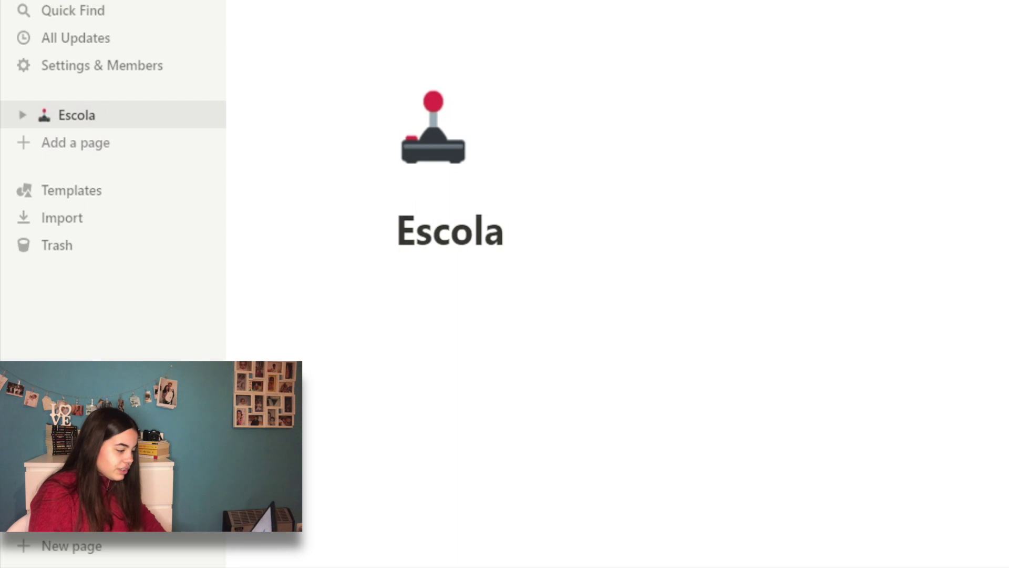
{"action": "key", "text": "Return"}
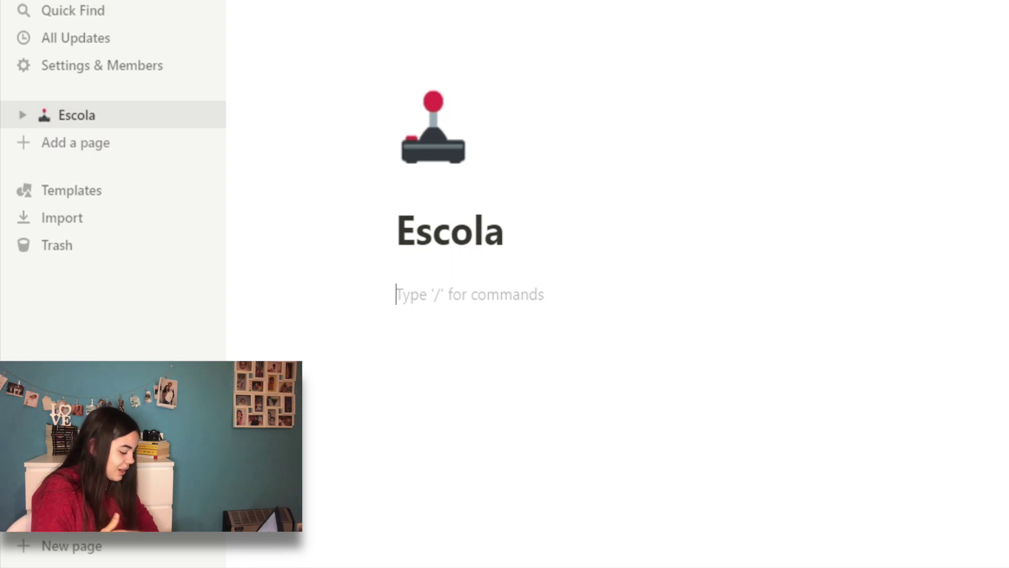
- Browse the basic blocks available below the Escola title and insert a sub-page there
{"action": "type", "text": "/"}
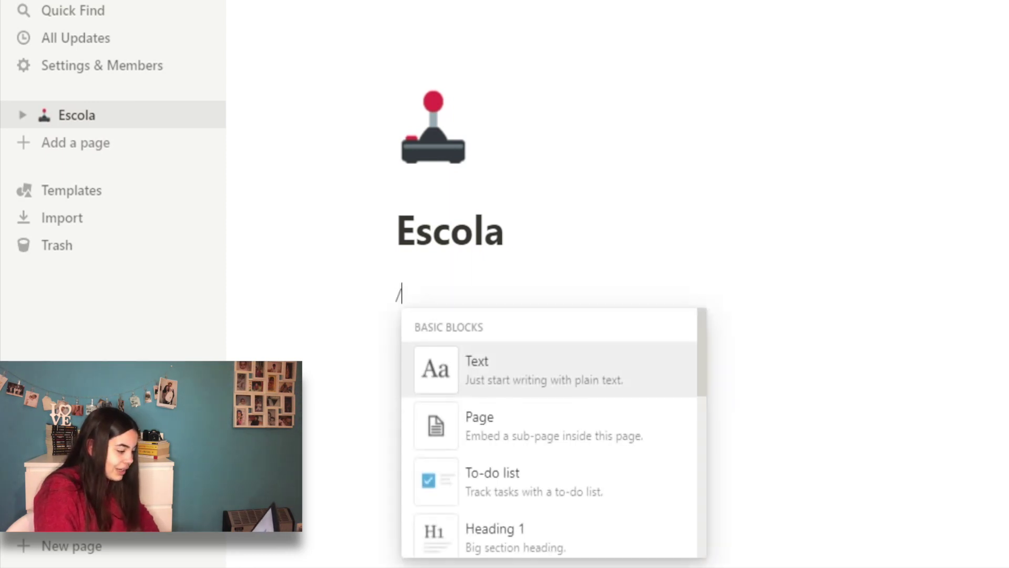
{"action": "left_click", "coordinate": [415, 230]}
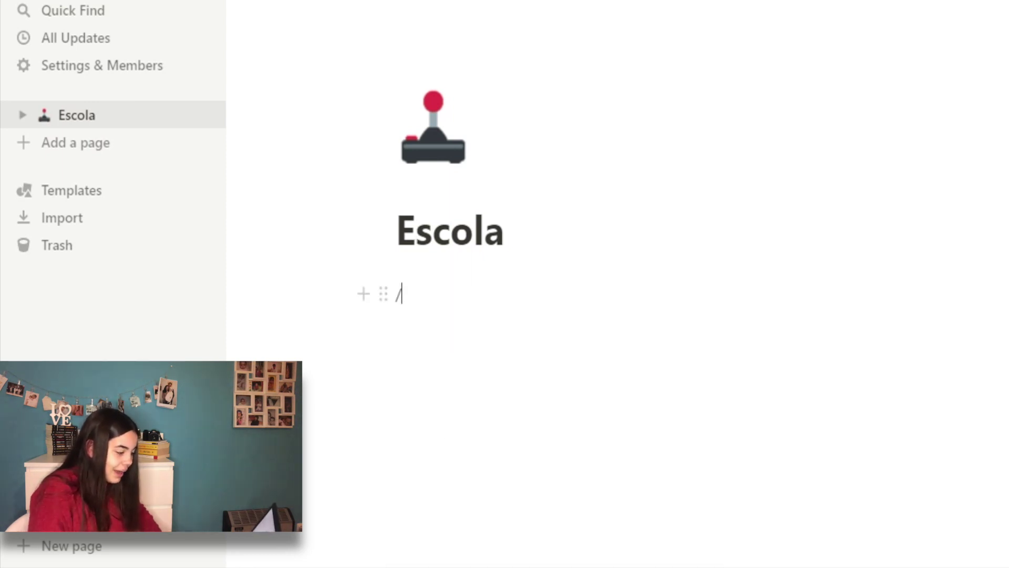
{"action": "left_click", "coordinate": [402, 295]}
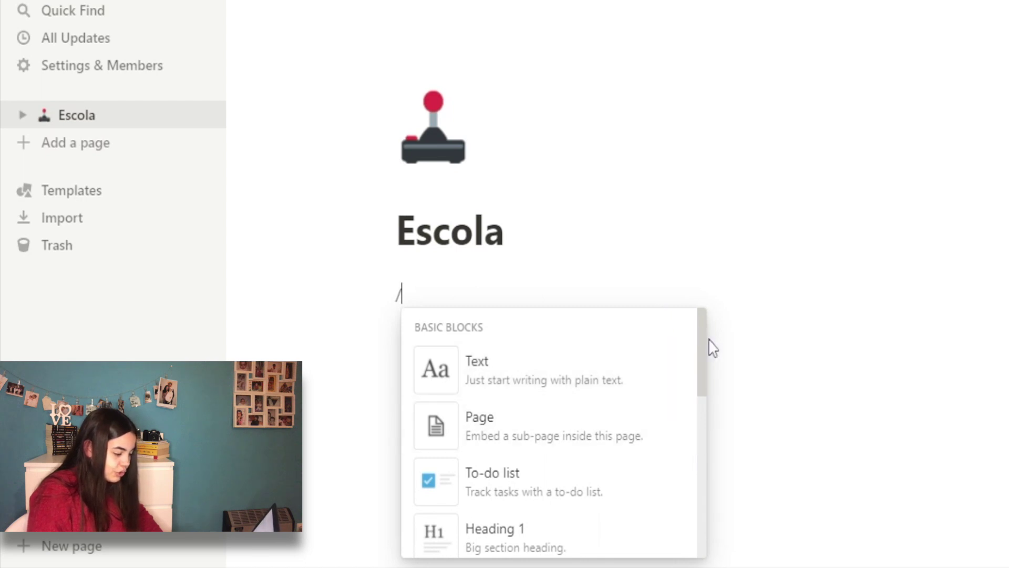
{"action": "left_click_drag", "start_coordinate": [703, 337], "coordinate": [712, 312]}
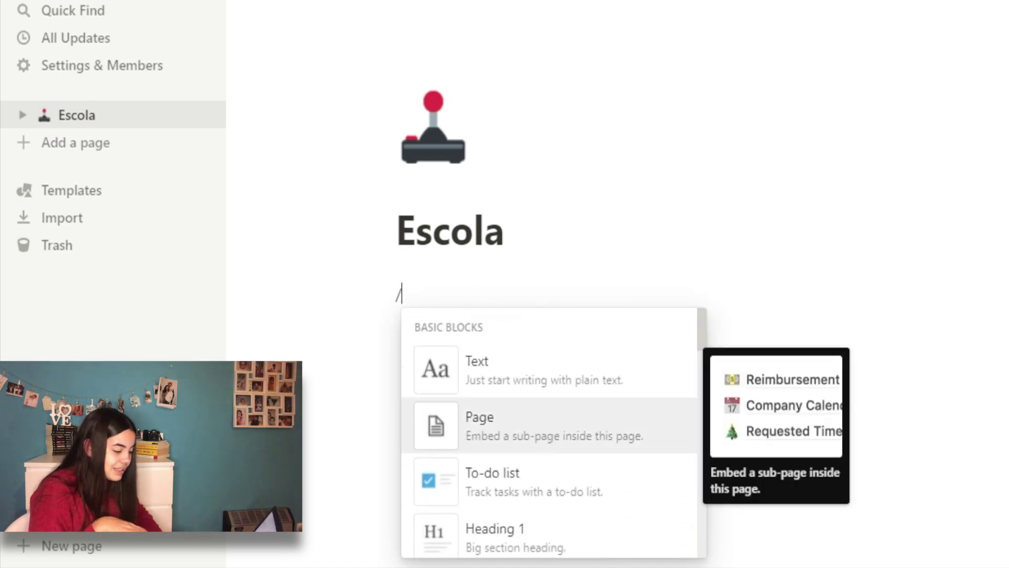
{"action": "left_click", "coordinate": [545, 431]}
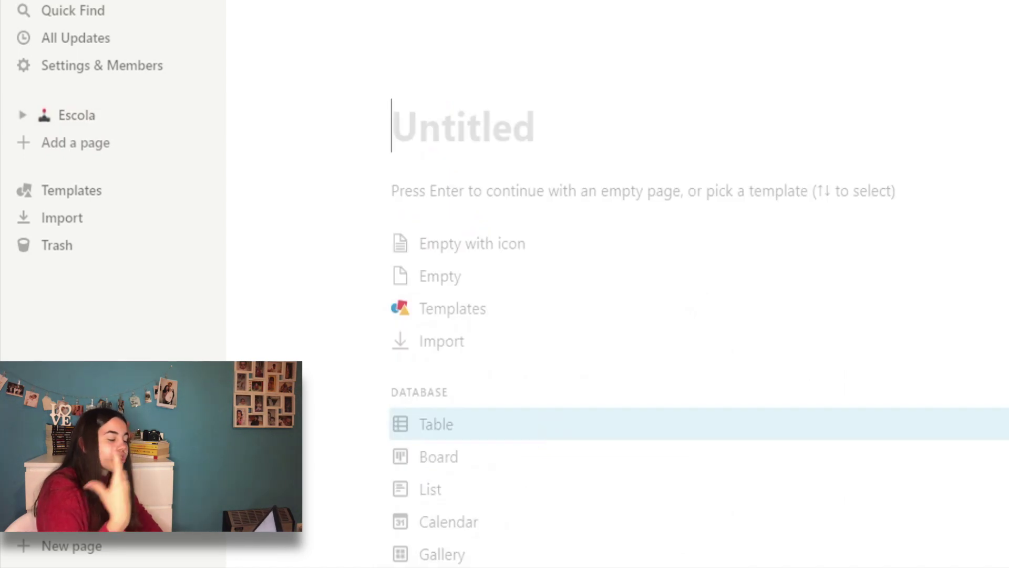
- Title the new sub-page Calendário de Testes and continue with an empty page body
{"action": "type", "text": "Cale"}
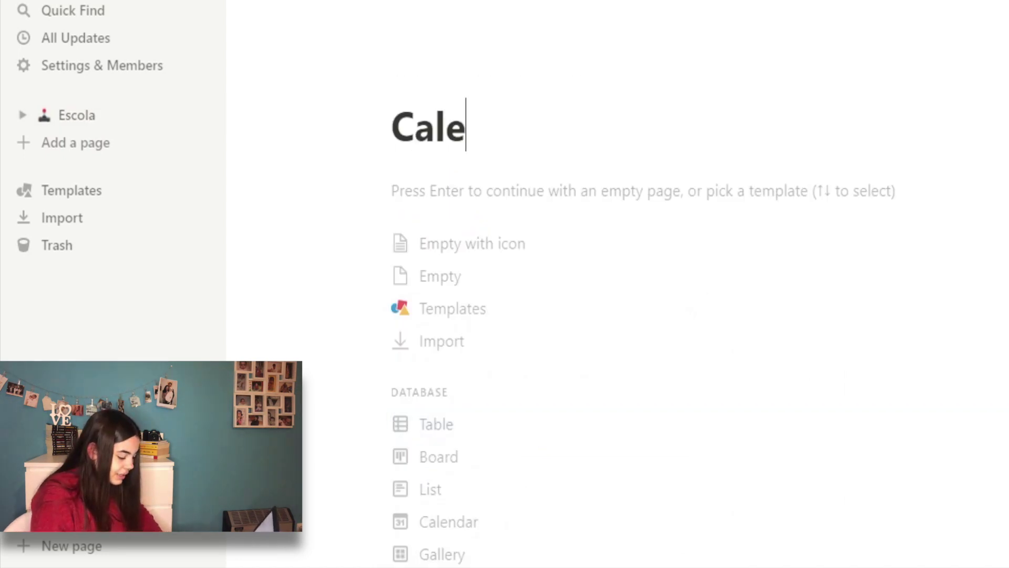
{"action": "type", "text": "ndário de "}
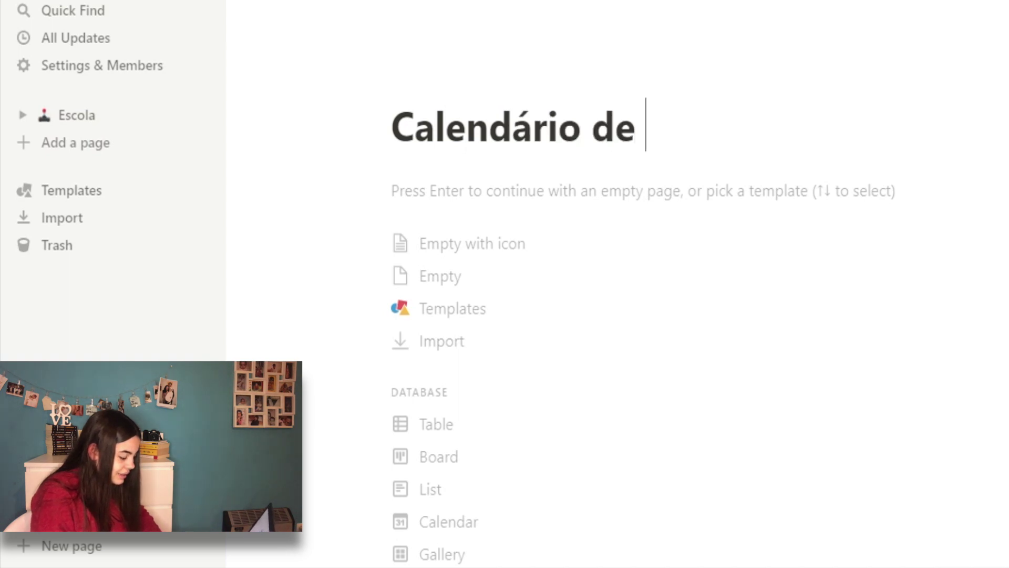
{"action": "type", "text": "Testes"}
{"action": "key", "text": "Return"}
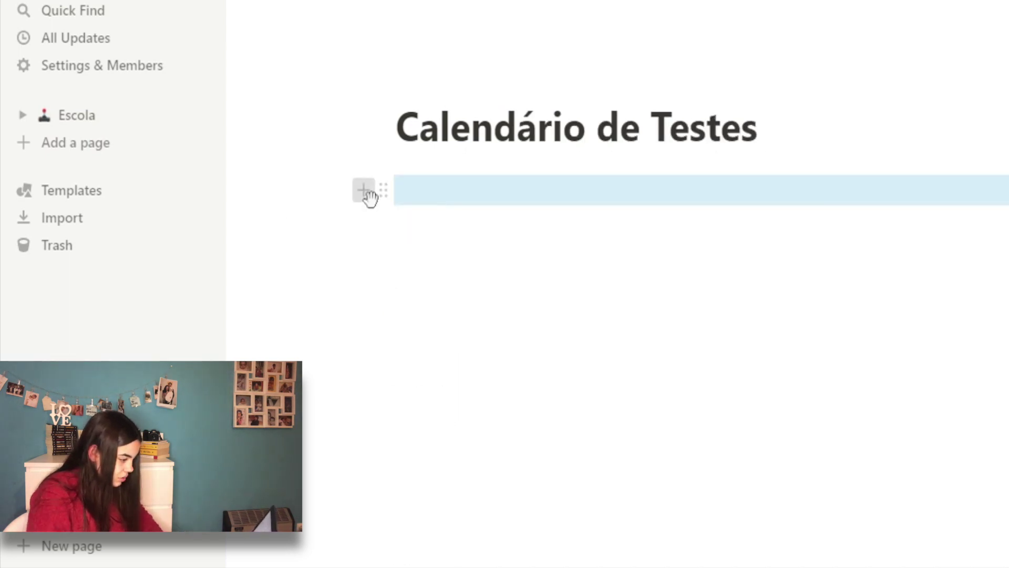
- Insert an inline calendar below the Calendário de Testes title and look over the view types that can be added to it
{"action": "left_click", "coordinate": [368, 192]}
{"action": "scroll", "coordinate": [701, 509], "scroll_direction": "down", "scroll_amount": 15}
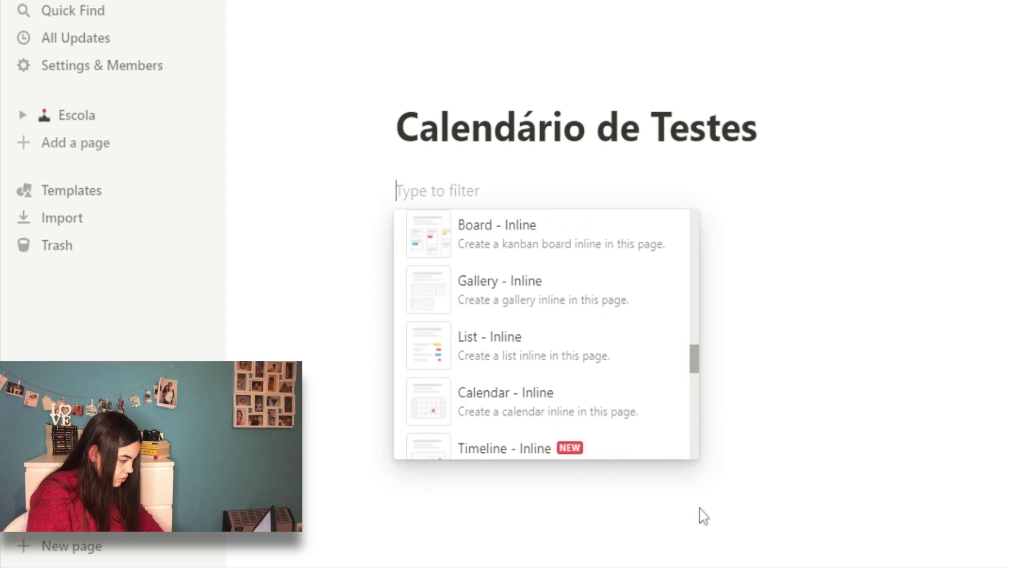
{"action": "scroll", "coordinate": [540, 284], "scroll_direction": "down", "scroll_amount": 1}
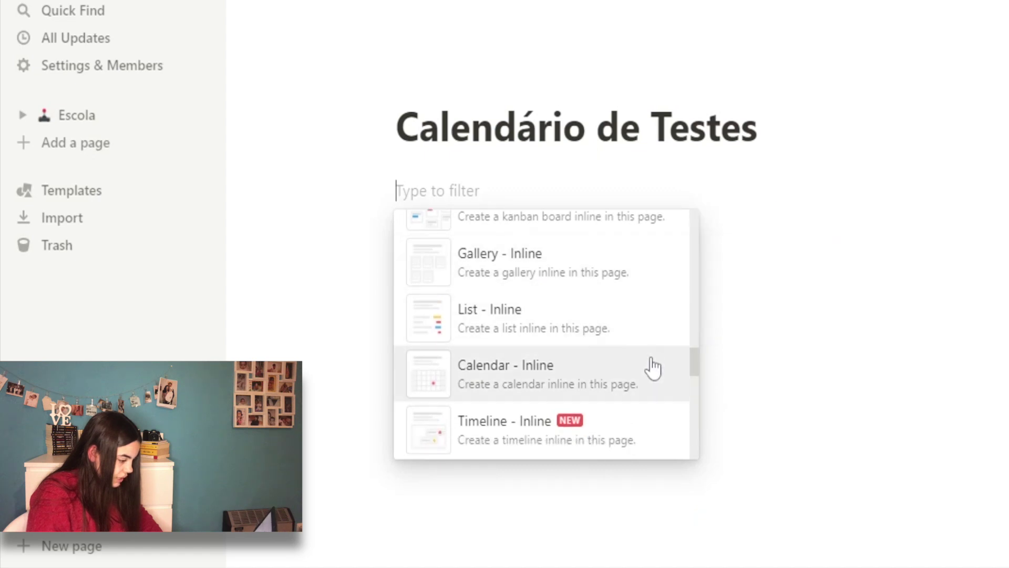
{"action": "left_click", "coordinate": [627, 382]}
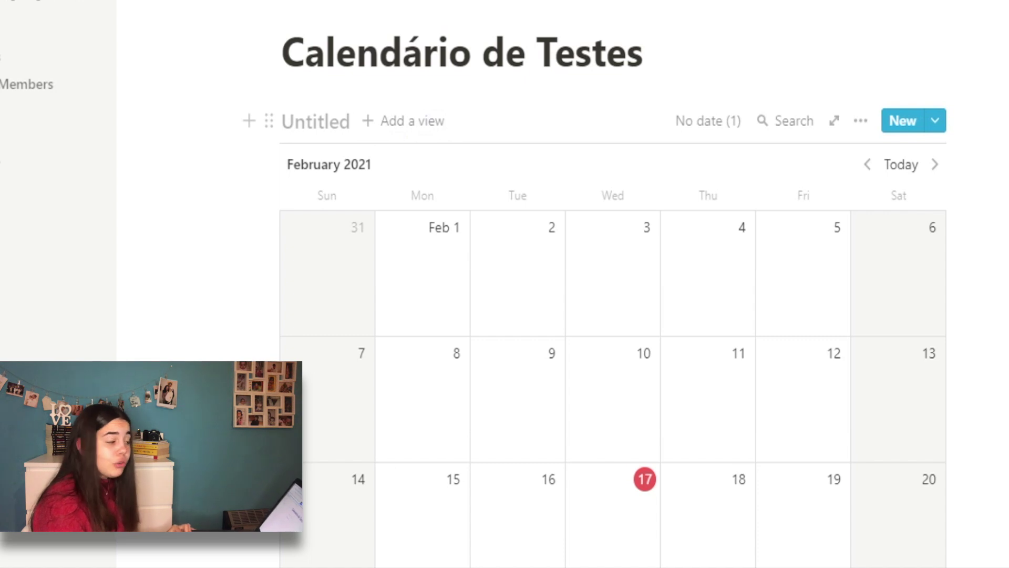
{"action": "left_click", "coordinate": [407, 121]}
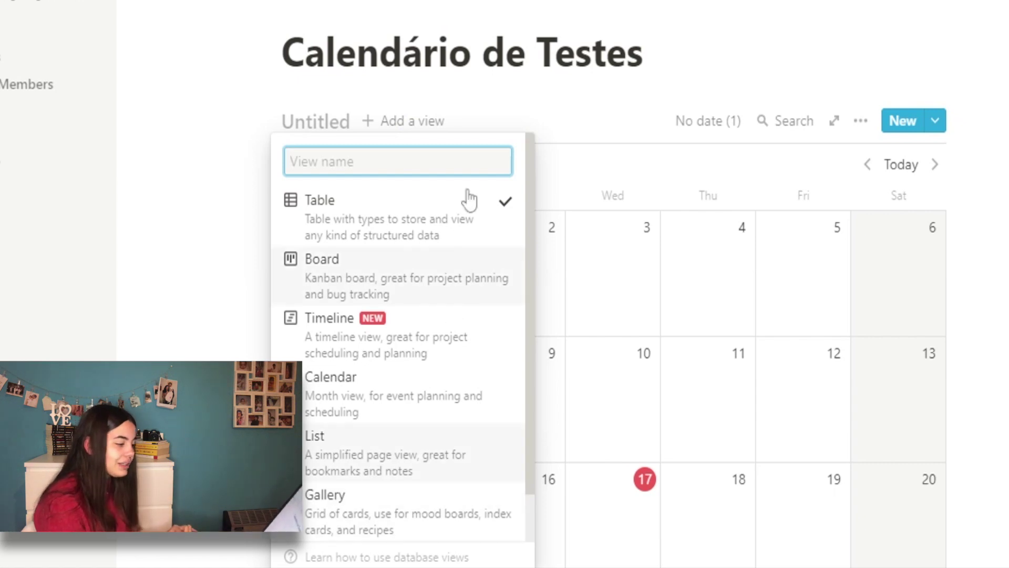
{"action": "left_click", "coordinate": [678, 68]}
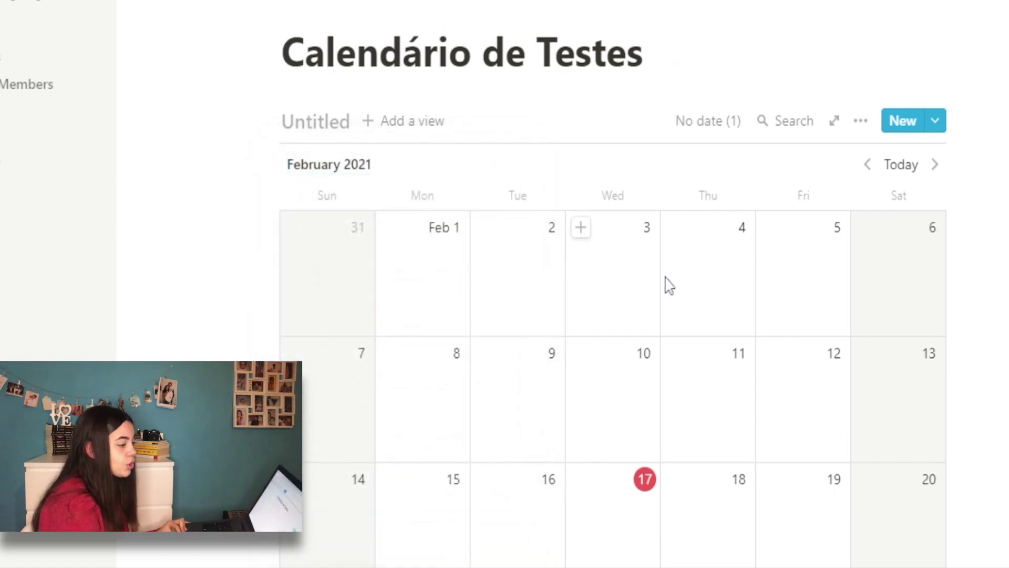
- Add a calendar entry on February 3 titled Teste de matemática
{"action": "left_click", "coordinate": [581, 227]}
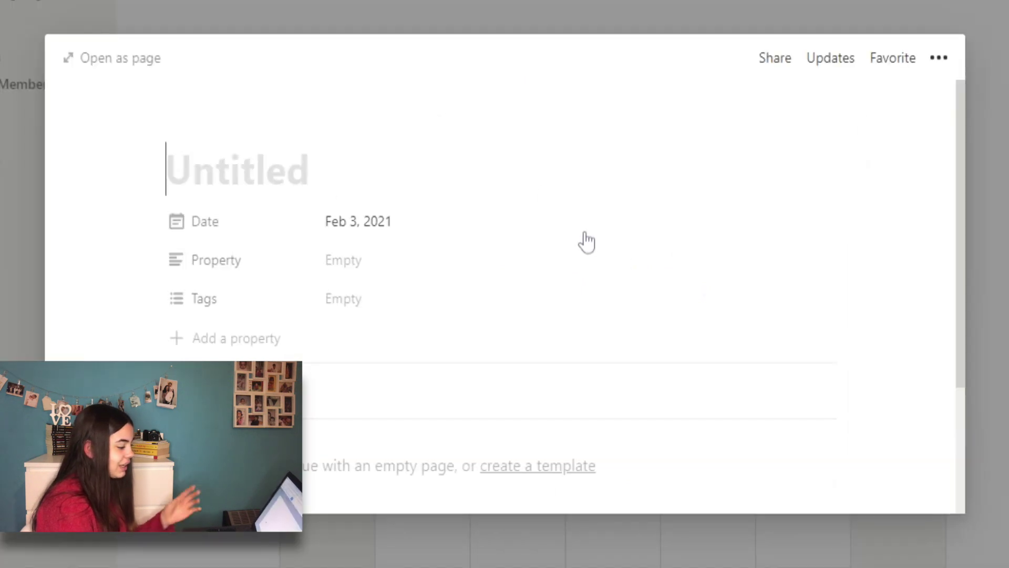
{"action": "type", "text": "Teste de mate"}
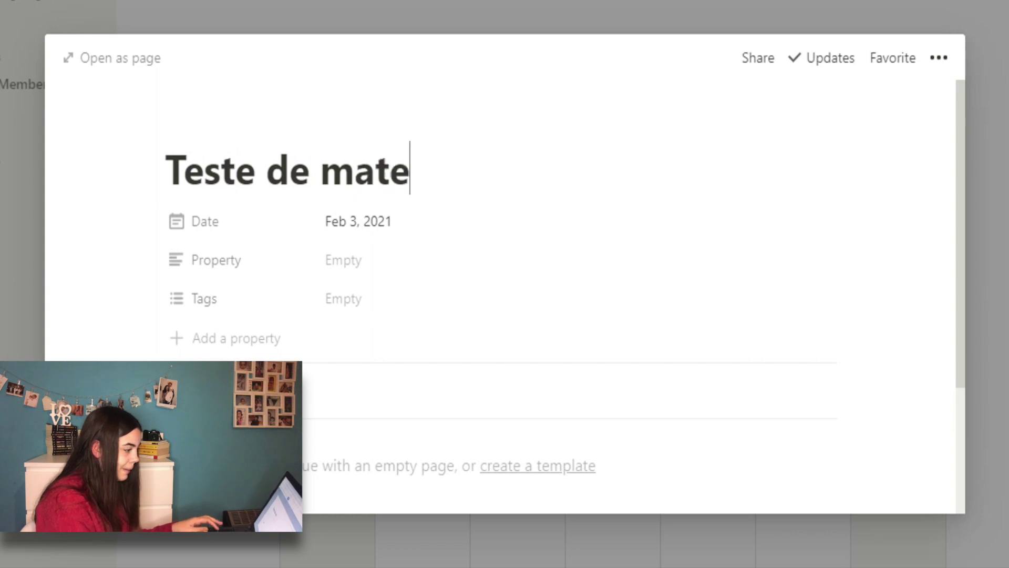
{"action": "type", "text": "mática"}
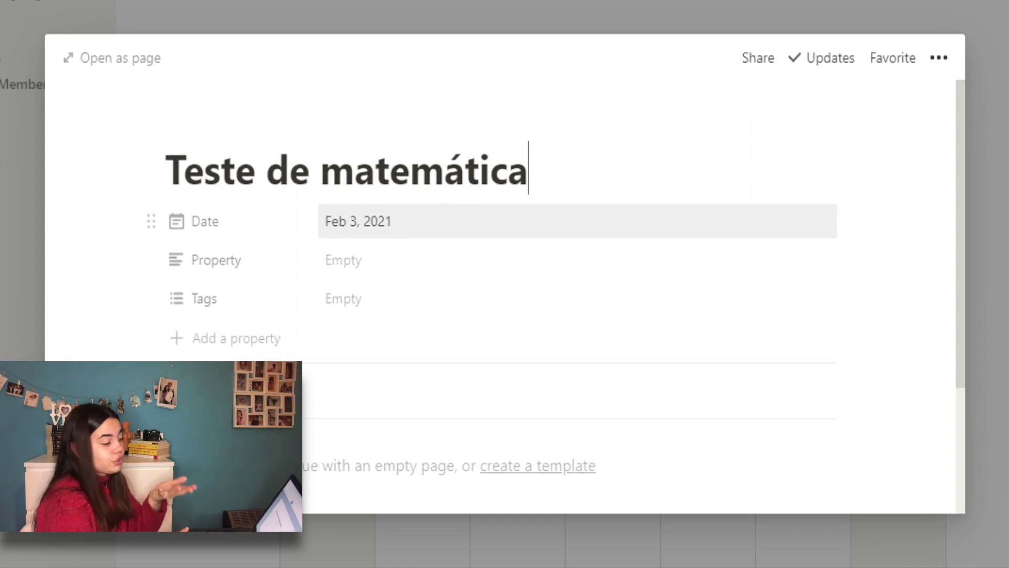
- Delete the default Property and Tags properties from the Teste de matemática entry
{"action": "left_click", "coordinate": [152, 262]}
{"action": "left_click", "coordinate": [316, 472]}
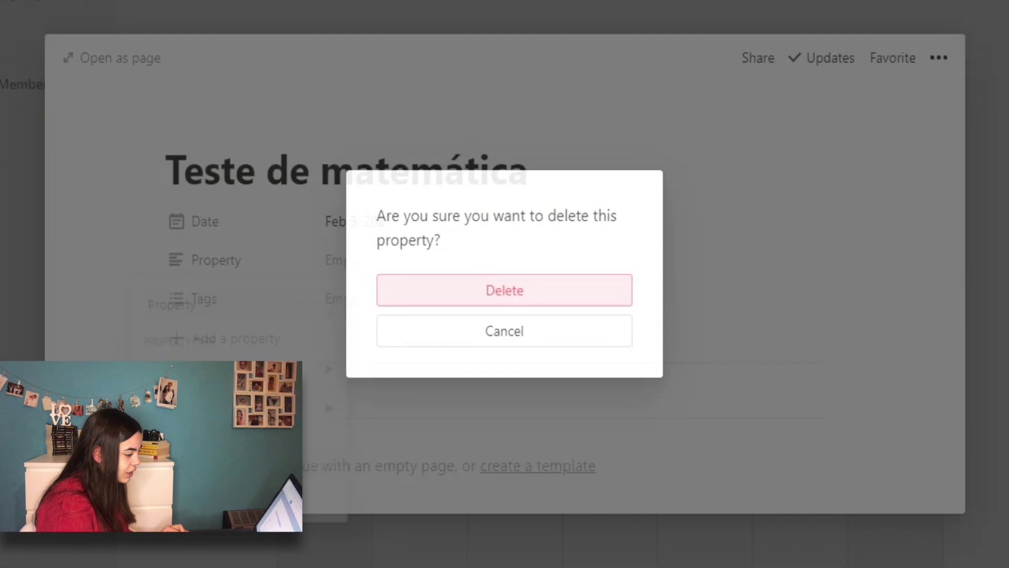
{"action": "left_click", "coordinate": [428, 289]}
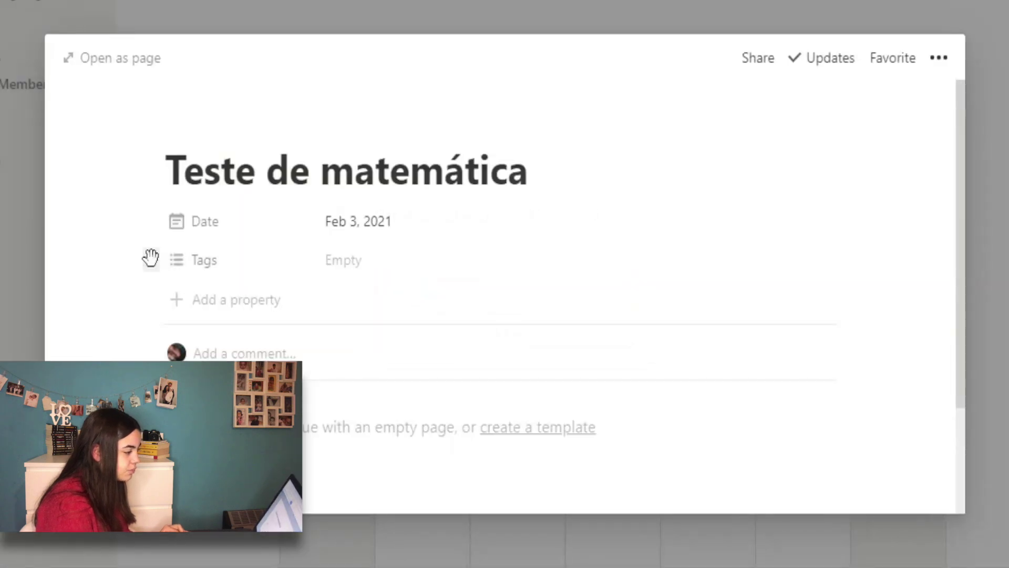
{"action": "left_click", "coordinate": [150, 257]}
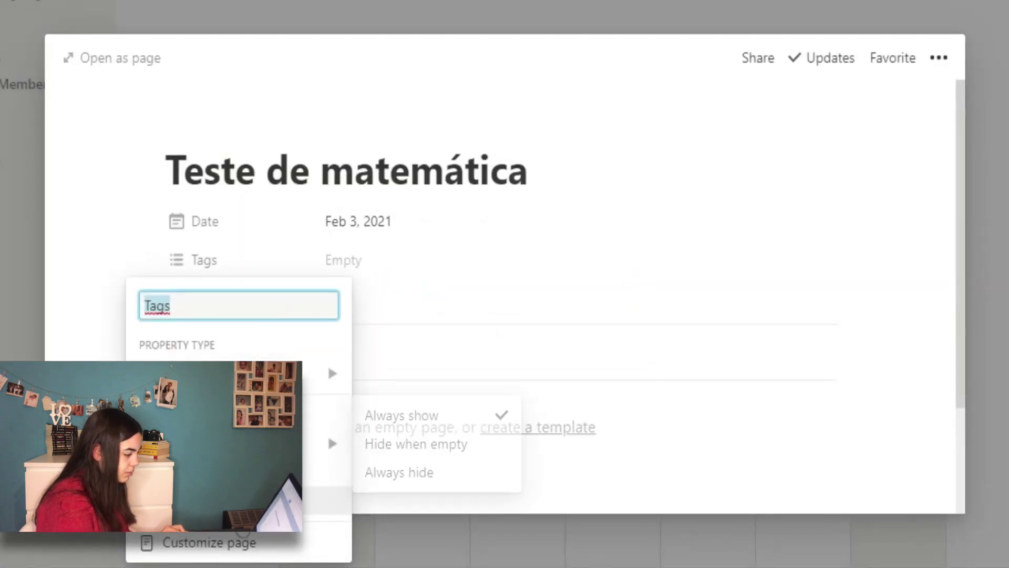
{"action": "left_click", "coordinate": [326, 499]}
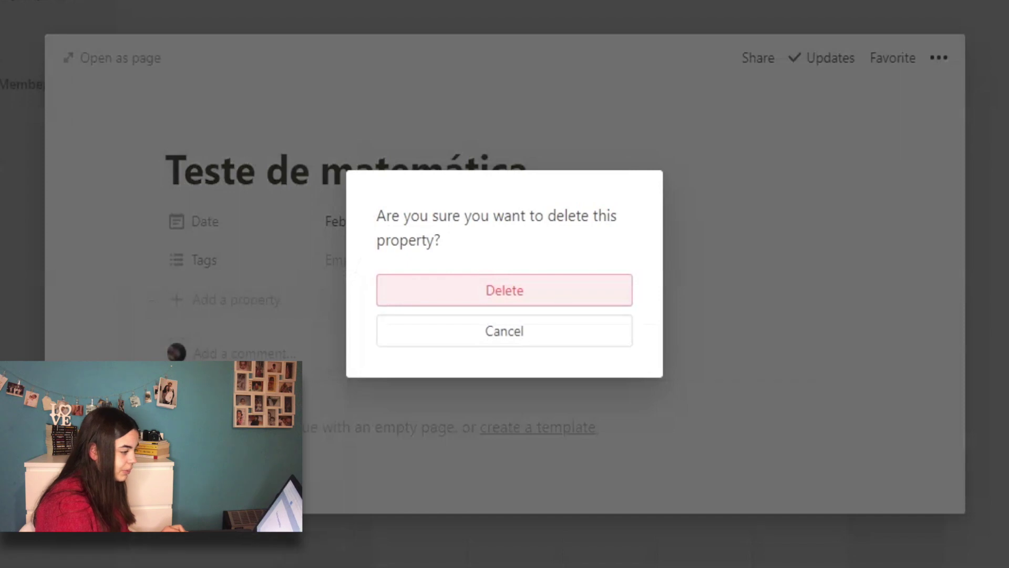
{"action": "left_click", "coordinate": [476, 299]}
- Name the entry's new text property Matéria que vai sair and try out filler text as its value
{"action": "left_click", "coordinate": [237, 266]}
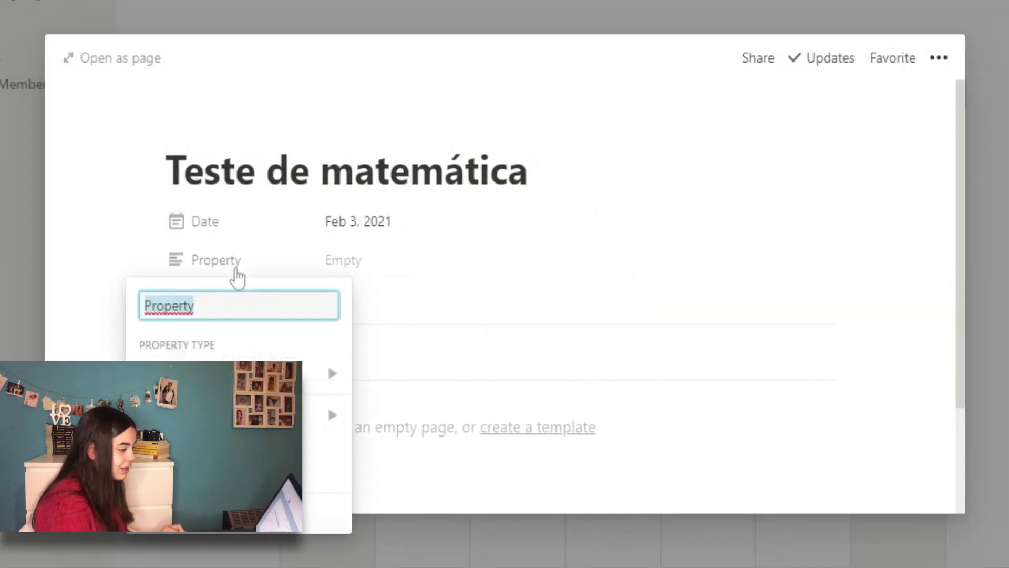
{"action": "type", "text": "Matéria que vai sair"}
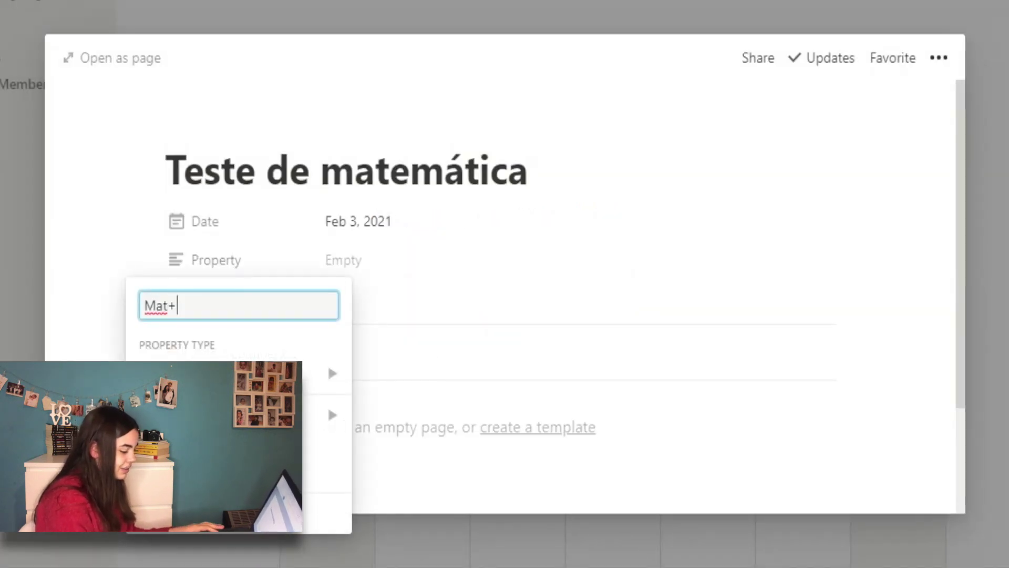
{"action": "key", "text": "Return"}
{"action": "left_click", "coordinate": [390, 261]}
{"action": "type", "text": "higdowhg"}
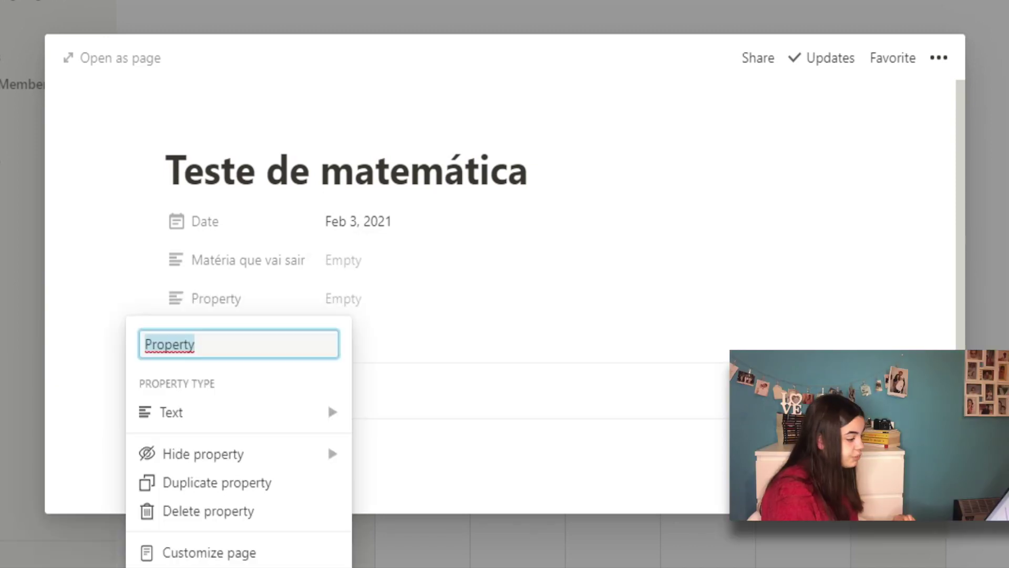
- Examine the property types available for the second new property, from Select and Person to Files & media, Checkbox, URL and Phone
{"action": "mouse_move", "coordinate": [288, 415]}
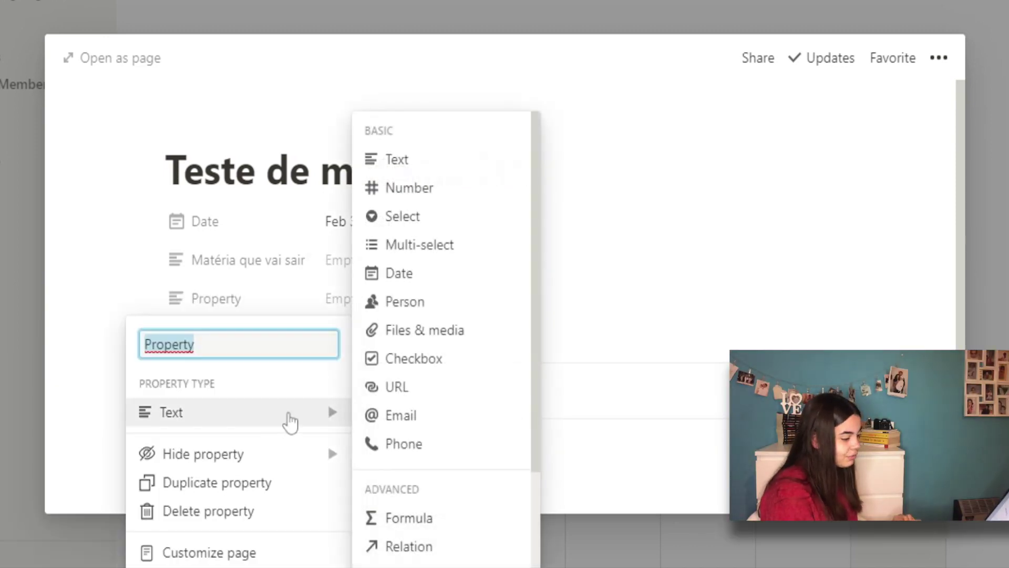
{"action": "mouse_move", "coordinate": [418, 286]}
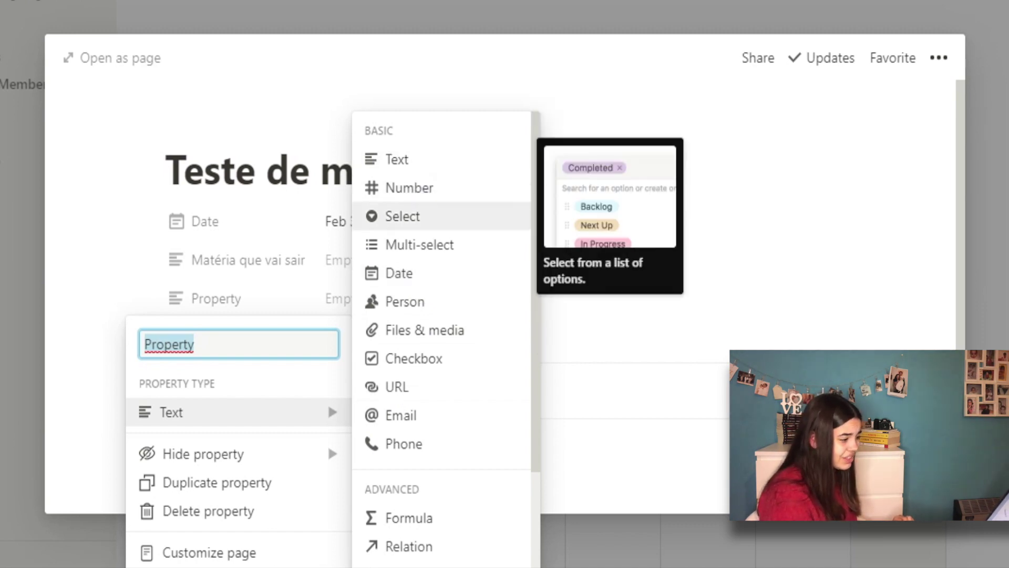
{"action": "mouse_move", "coordinate": [443, 301]}
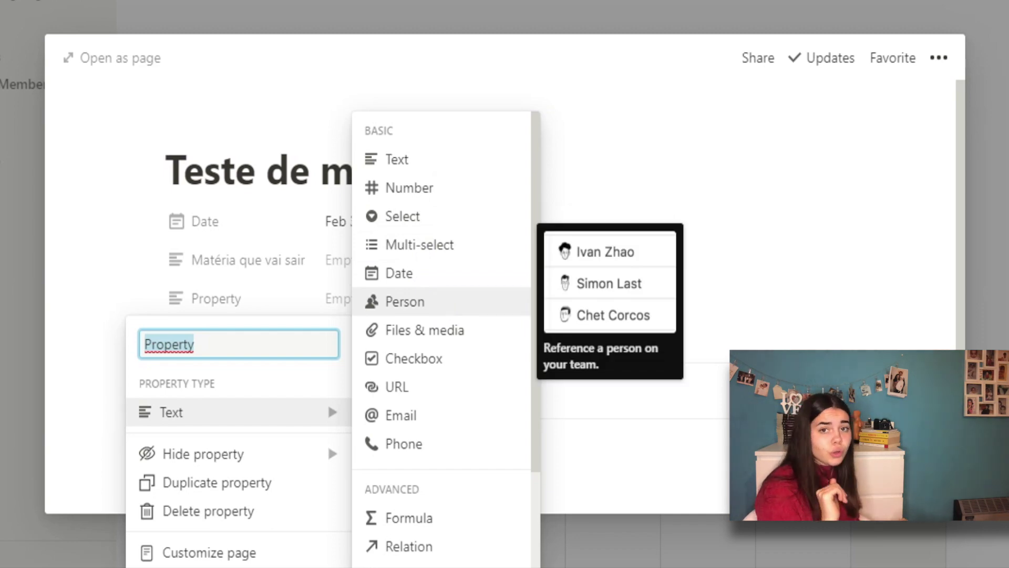
{"action": "mouse_move", "coordinate": [465, 341]}
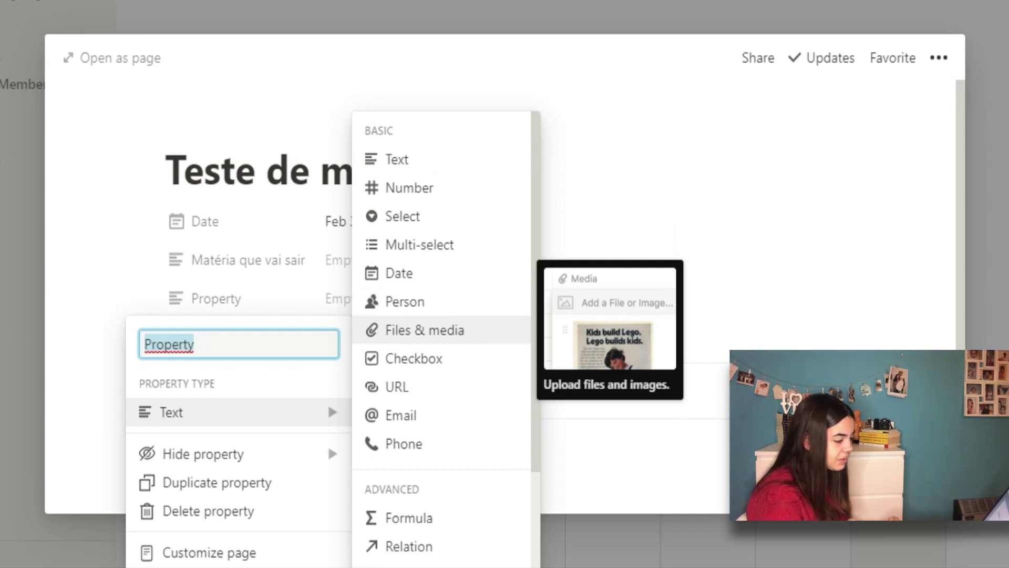
{"action": "mouse_move", "coordinate": [462, 390]}
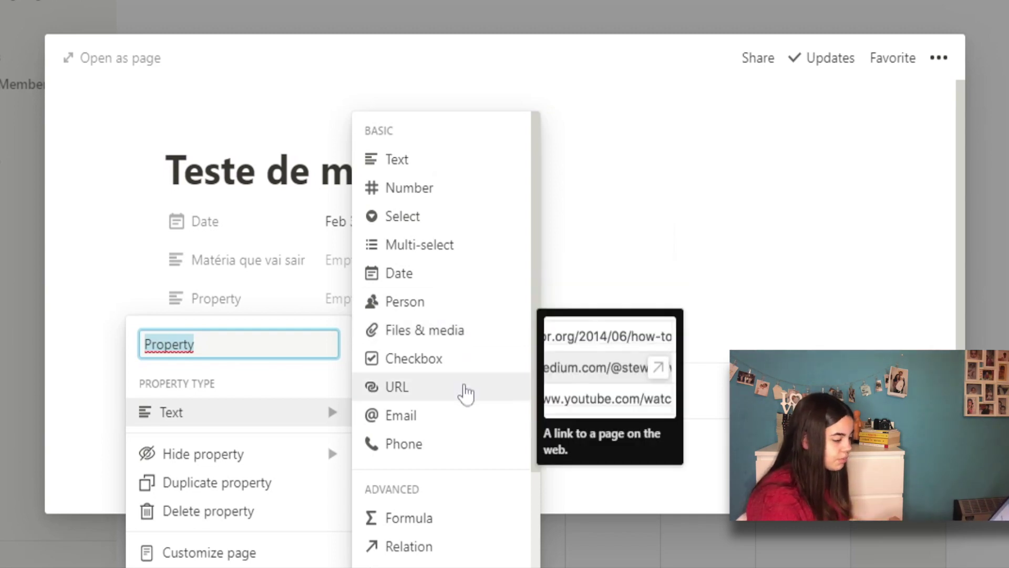
{"action": "mouse_move", "coordinate": [466, 371]}
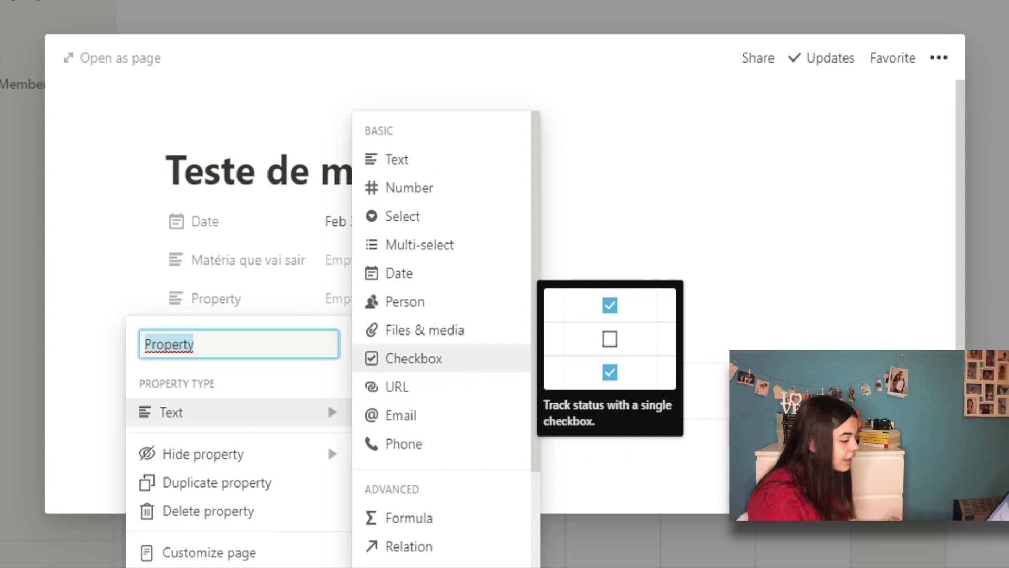
{"action": "mouse_move", "coordinate": [475, 457]}
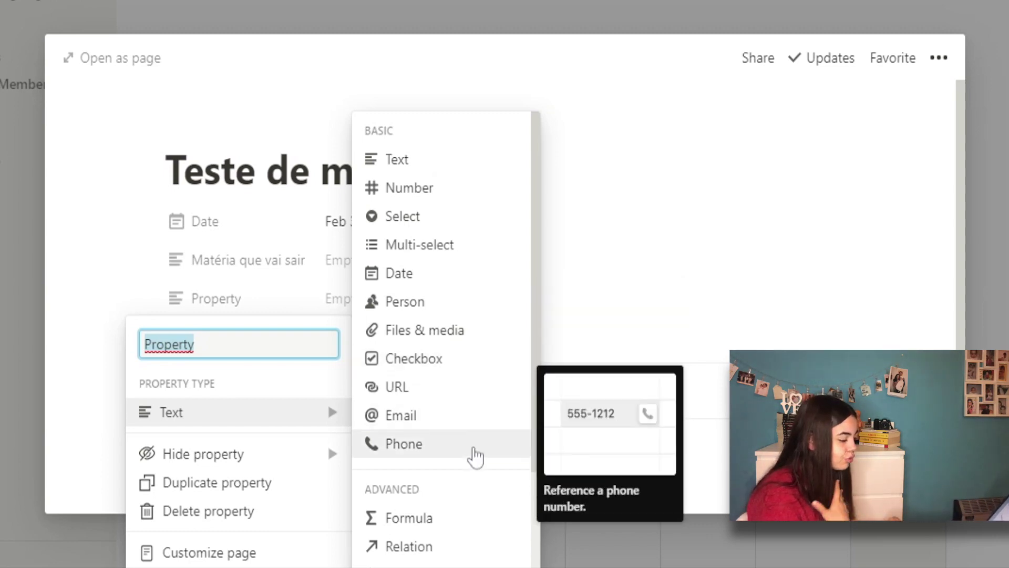
{"action": "key", "text": "Escape"}
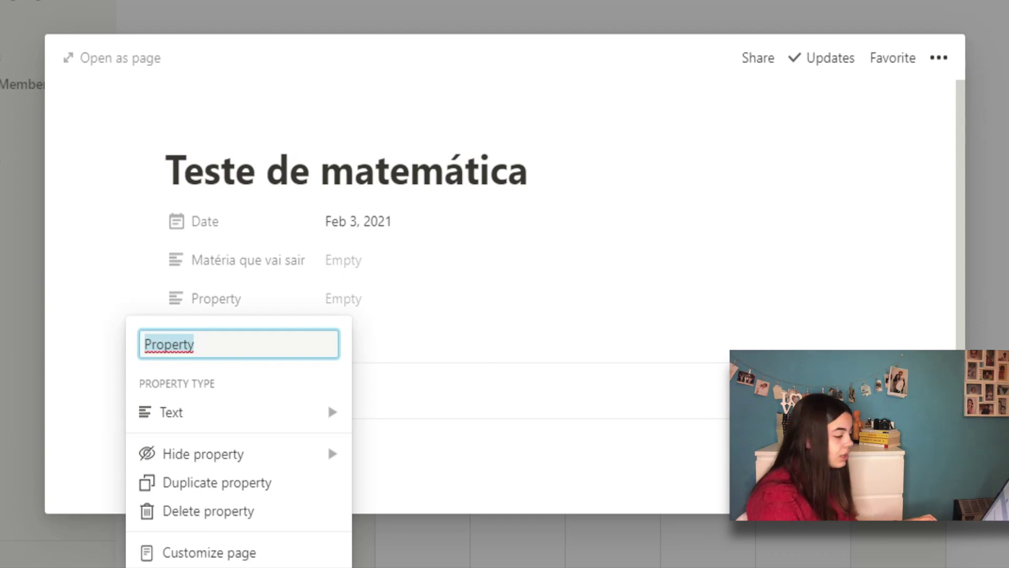
- Name the second new property Nota and close the Teste de matemática entry
{"action": "type", "text": "Notas"}
{"action": "key", "text": "BackSpace"}
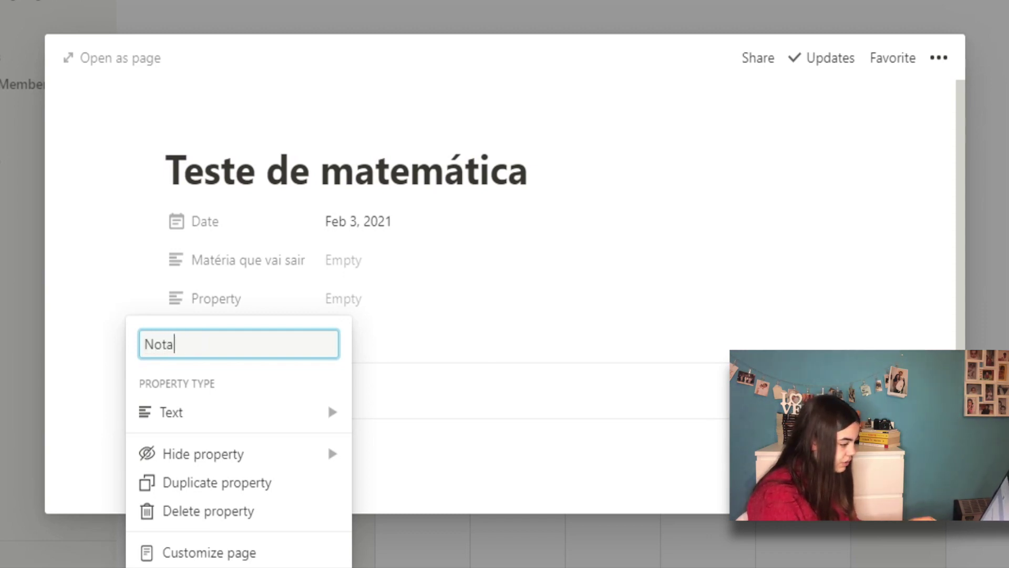
{"action": "key", "text": "Return"}
{"action": "key", "text": "Escape"}
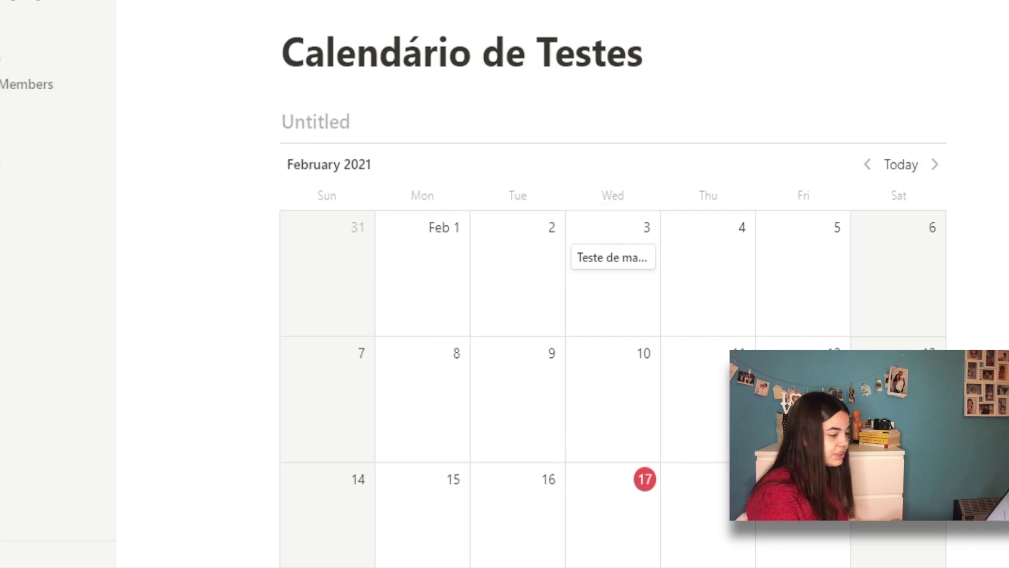
- Try out filler text in the body of the Teste de matemática entry and try moving its card on the calendar
{"action": "left_click", "coordinate": [608, 265]}
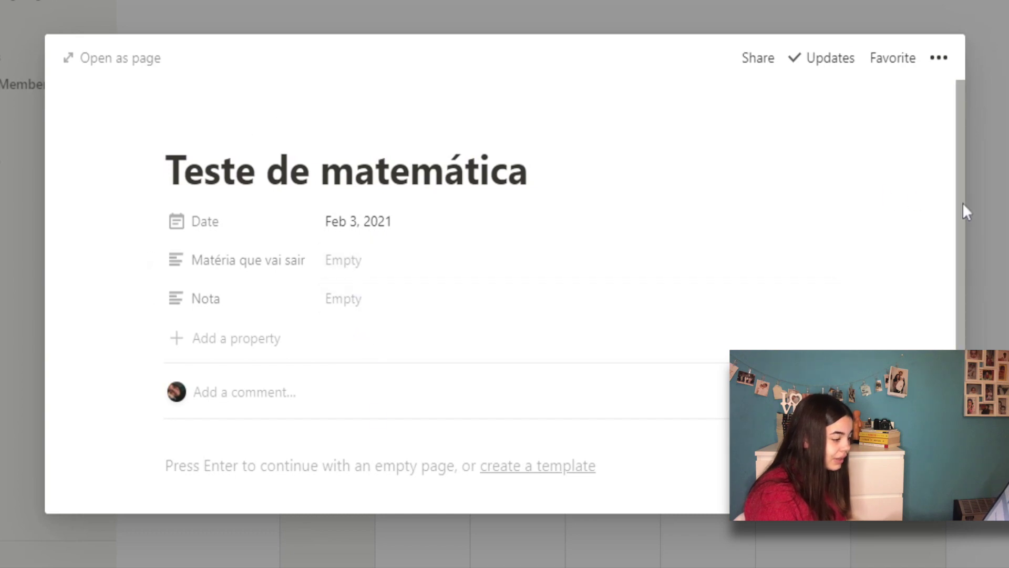
{"action": "scroll", "coordinate": [951, 286], "scroll_direction": "down", "scroll_amount": 3}
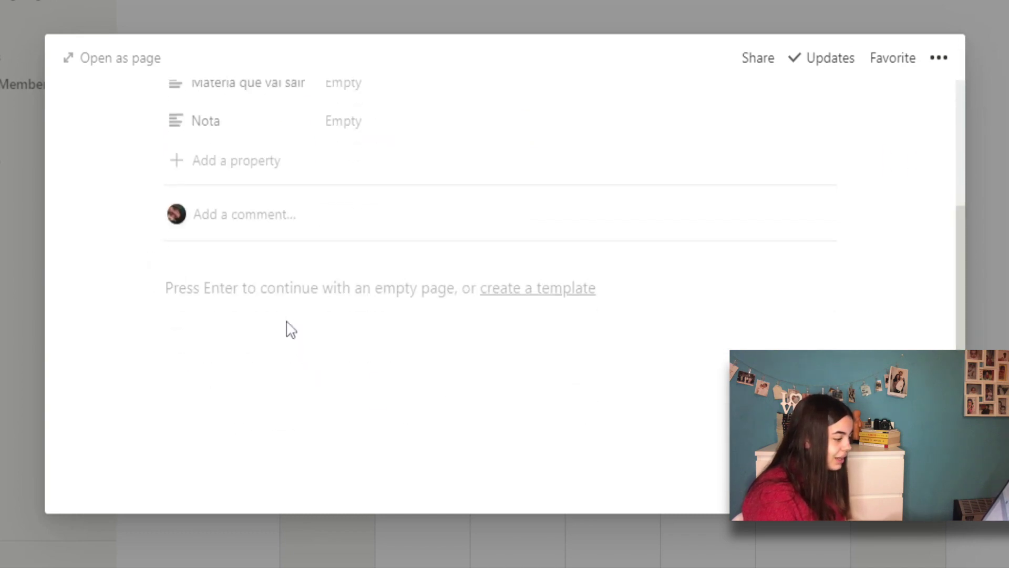
{"action": "type", "text": "p+erjpu"}
{"action": "key", "text": "Escape"}
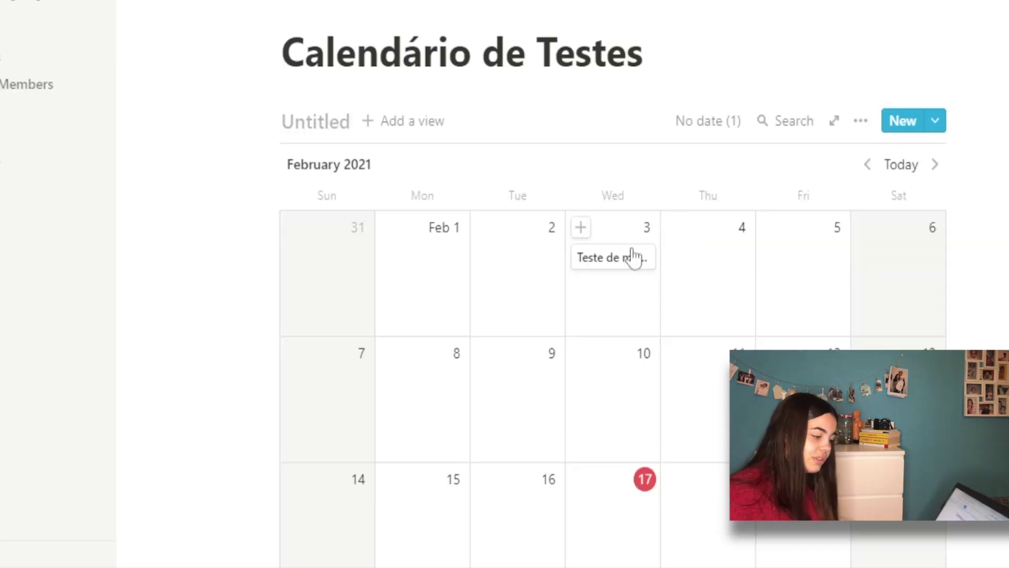
{"action": "left_click_drag", "start_coordinate": [628, 264], "coordinate": [656, 292]}
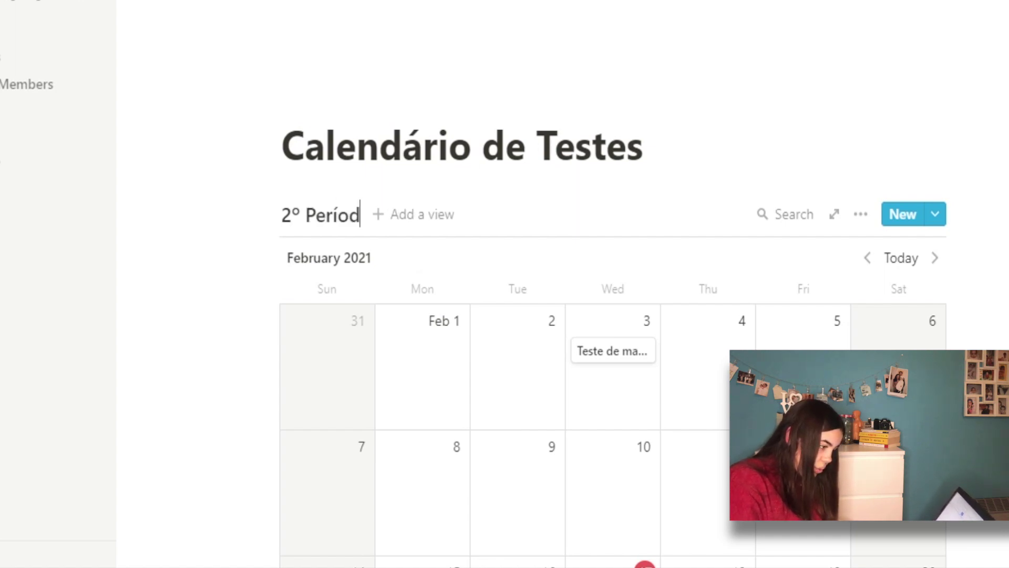
- Finish naming the inline calendar 2º Período and add a Table view to it
{"action": "type", "text": "o"}
{"action": "left_click", "coordinate": [464, 219]}
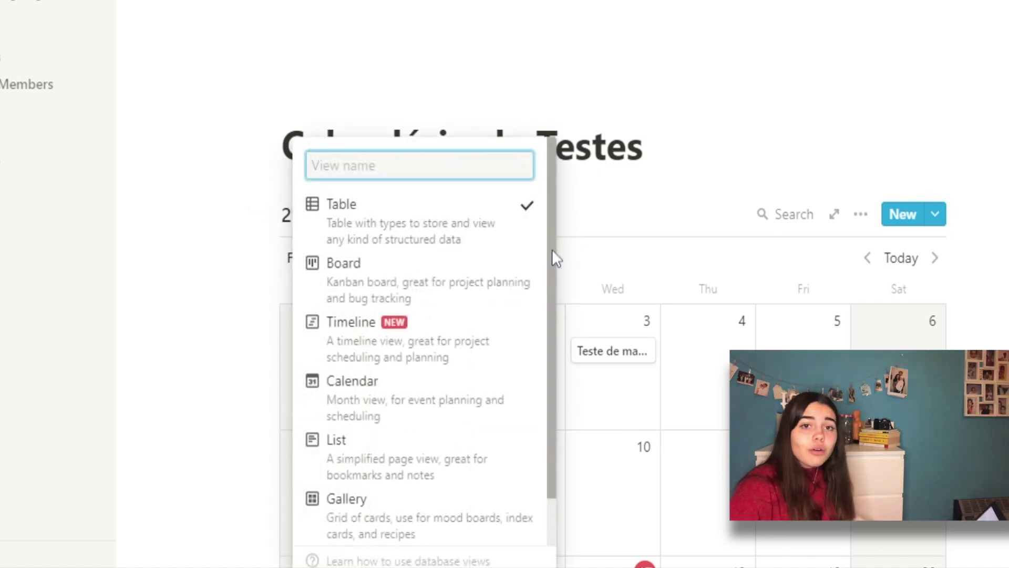
{"action": "left_click_drag", "start_coordinate": [552, 249], "coordinate": [550, 527]}
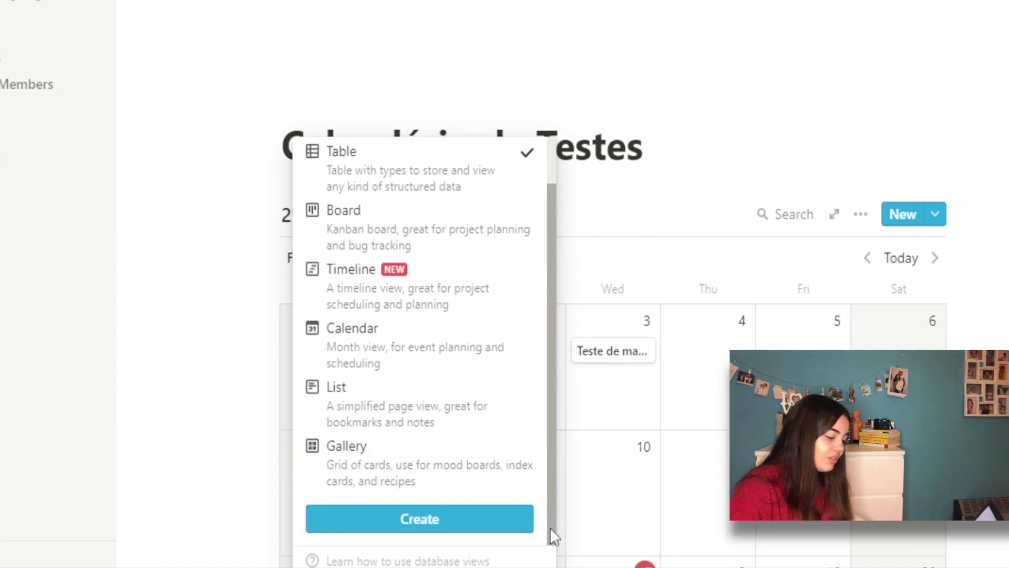
{"action": "left_click", "coordinate": [514, 532]}
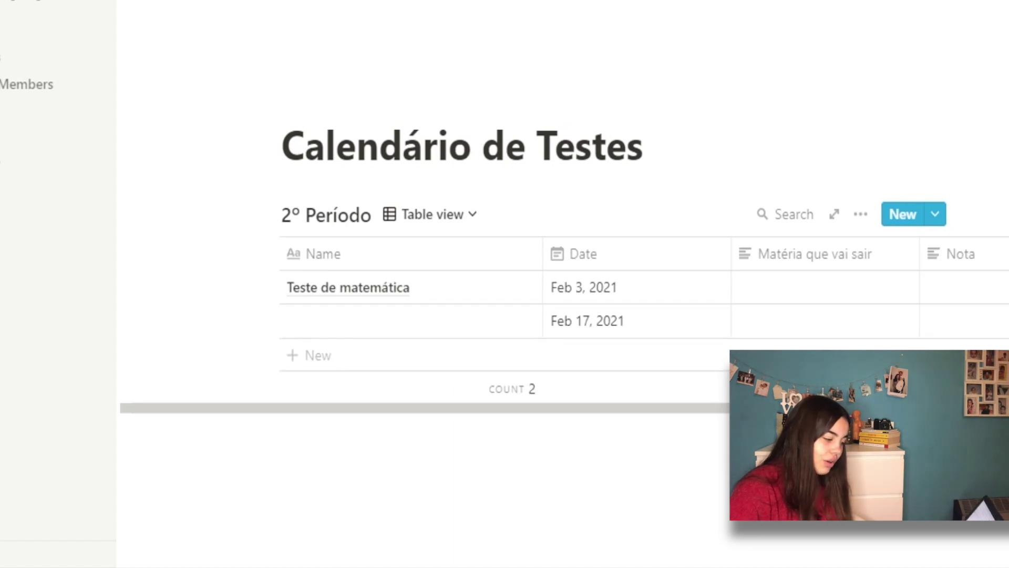
- Change the property type of the Nota column in the 2º Período table to Number
{"action": "scroll", "coordinate": [457, 363], "scroll_direction": "right", "scroll_amount": 5}
{"action": "mouse_move", "coordinate": [398, 300]}
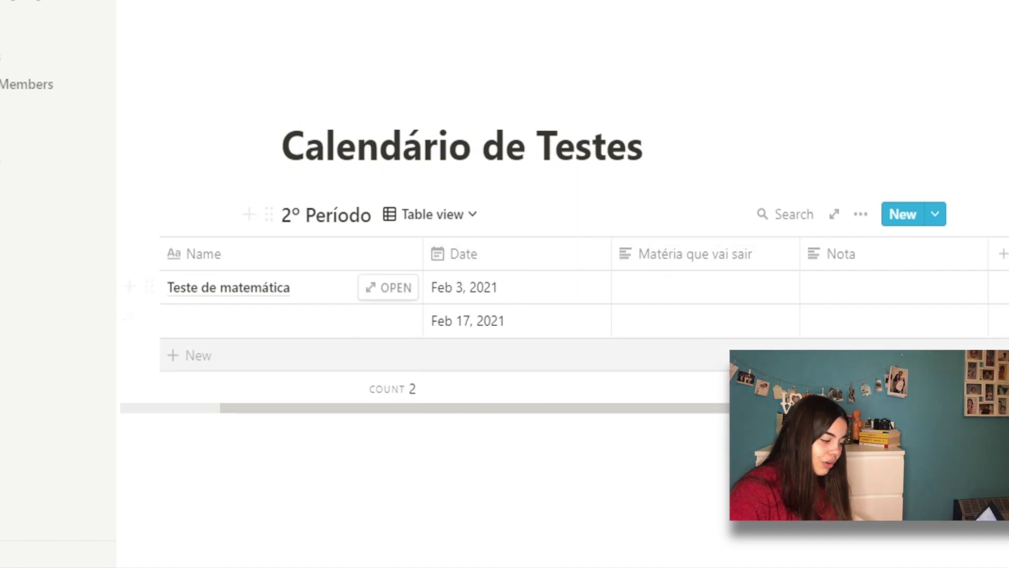
{"action": "left_click", "coordinate": [841, 254]}
{"action": "mouse_move", "coordinate": [881, 332]}
{"action": "left_click", "coordinate": [822, 140]}
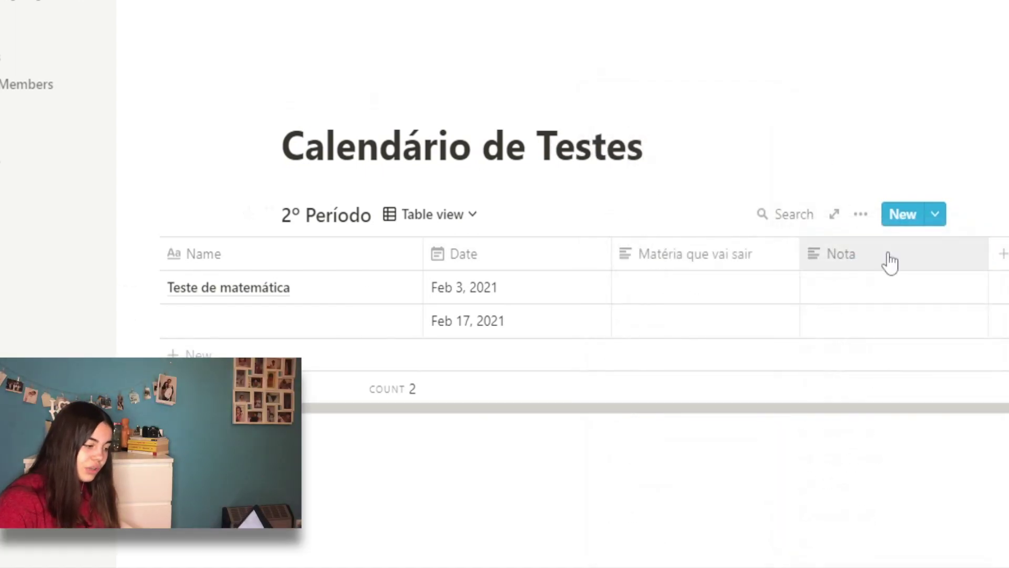
{"action": "left_click", "coordinate": [890, 261]}
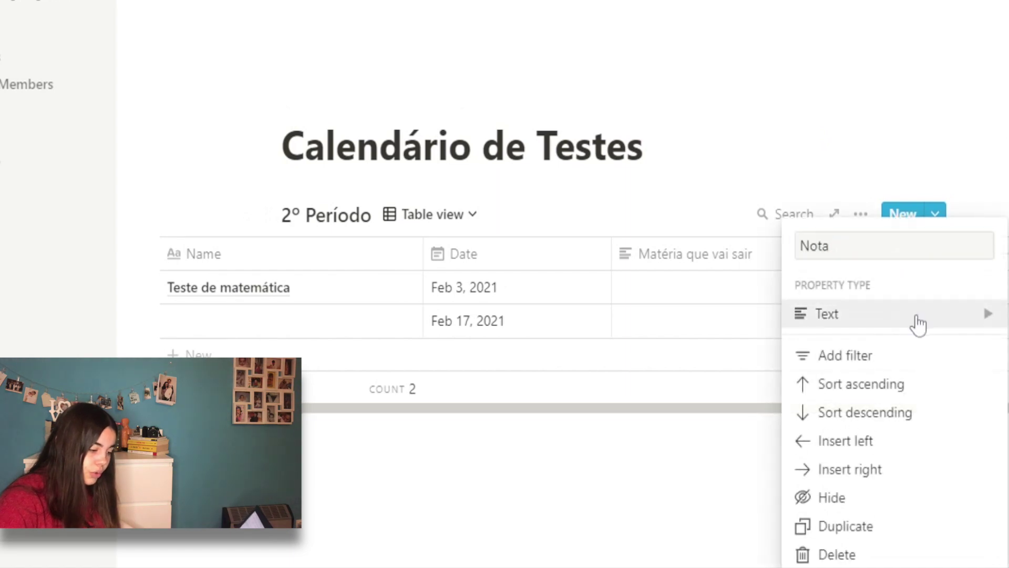
{"action": "mouse_move", "coordinate": [918, 323]}
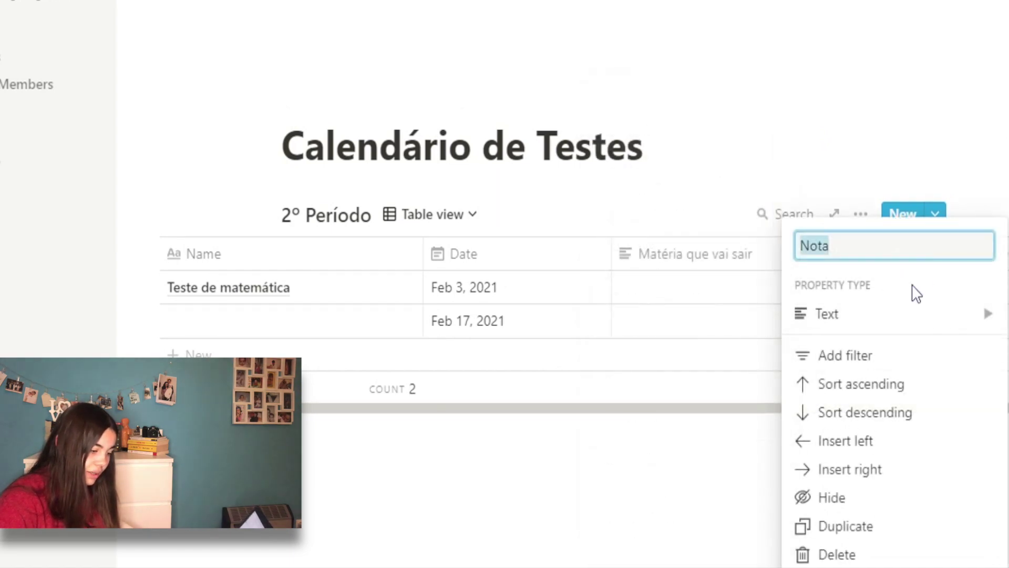
{"action": "left_click", "coordinate": [909, 313]}
{"action": "left_click", "coordinate": [746, 159]}
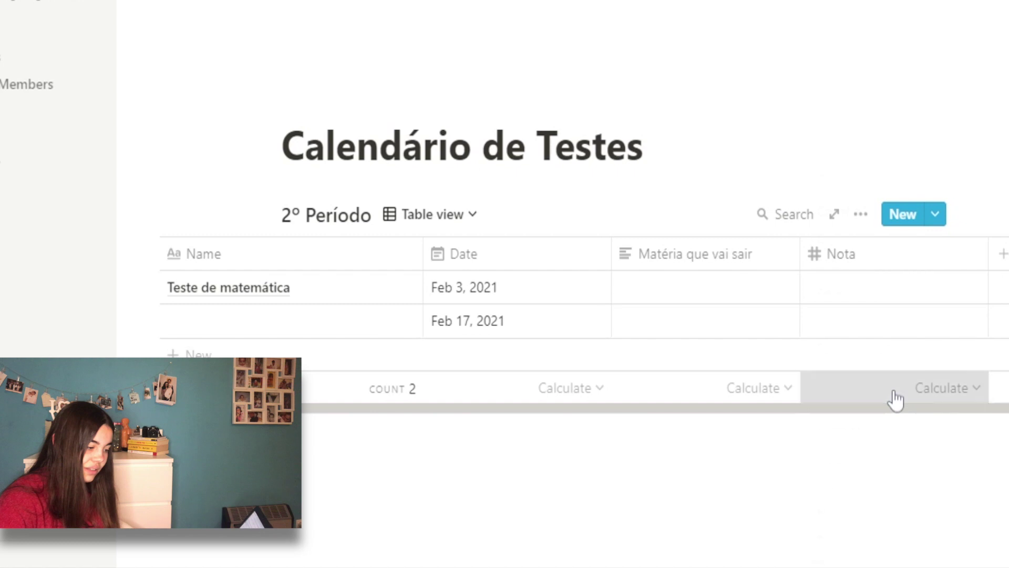
- Set the Nota column's calculation to Median and enter the grades 16 for the Feb 3 test and 14 for the Feb 17 test
{"action": "left_click", "coordinate": [894, 399]}
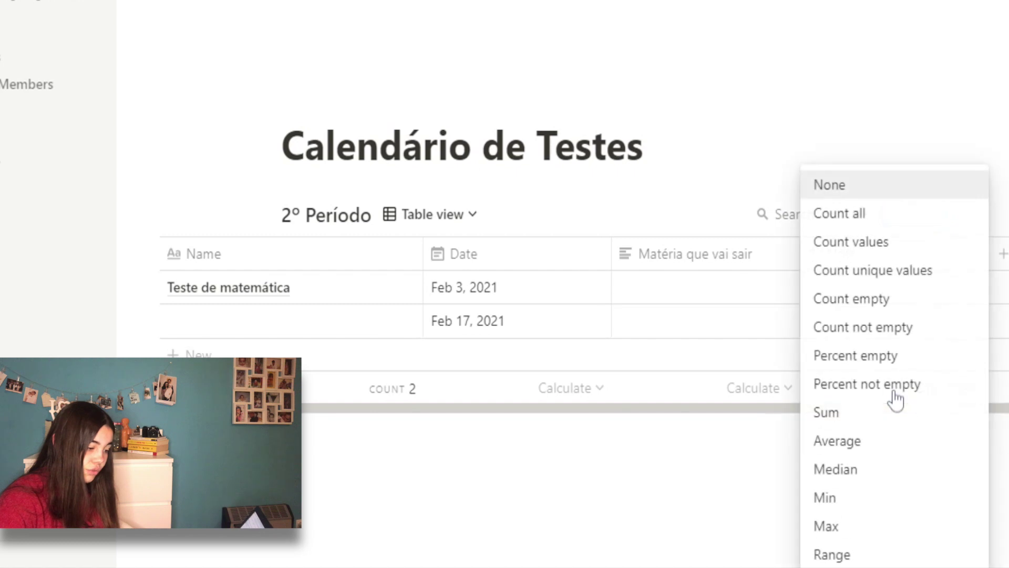
{"action": "left_click", "coordinate": [904, 479]}
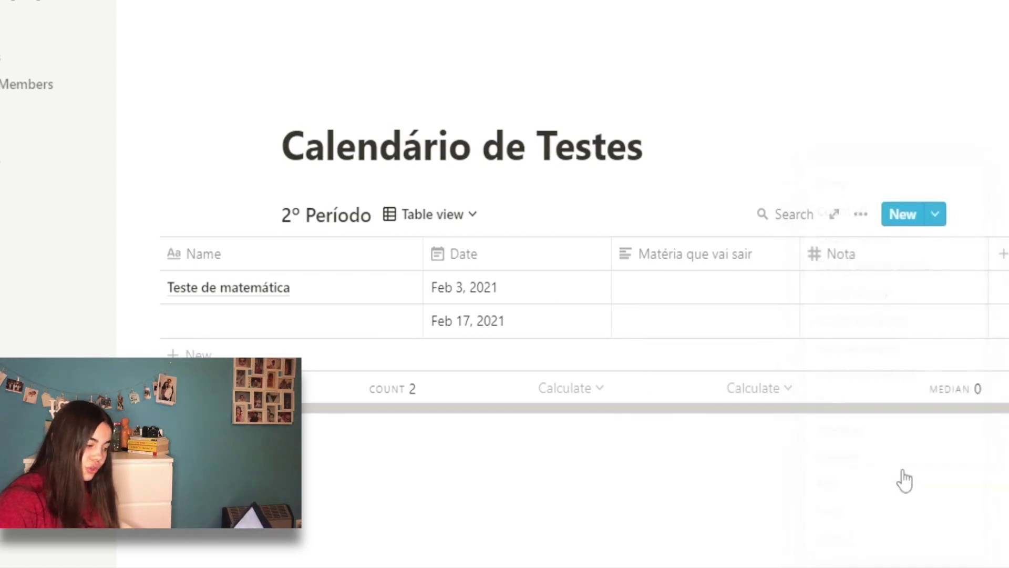
{"action": "left_click", "coordinate": [894, 292]}
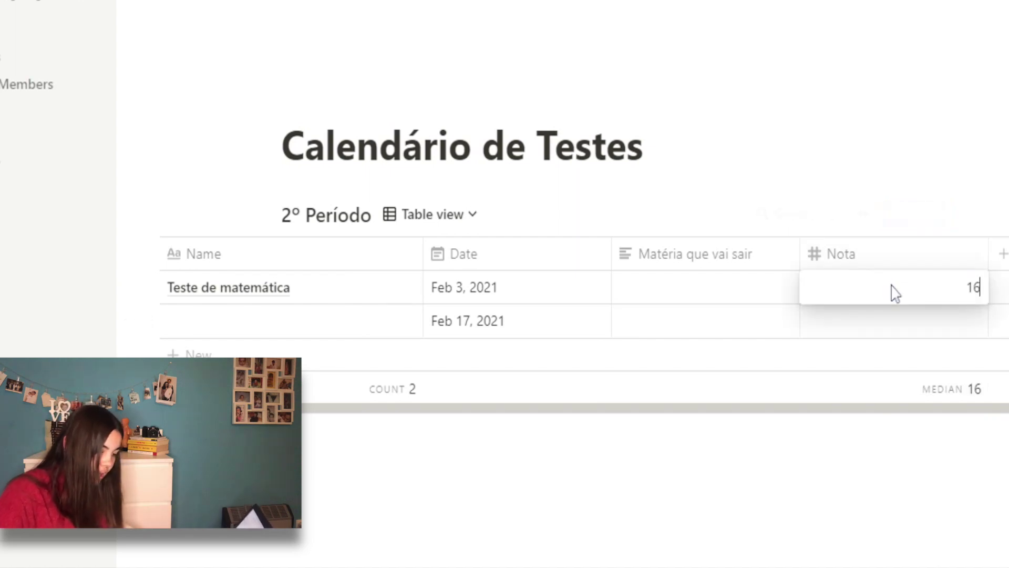
{"action": "key", "text": "Return"}
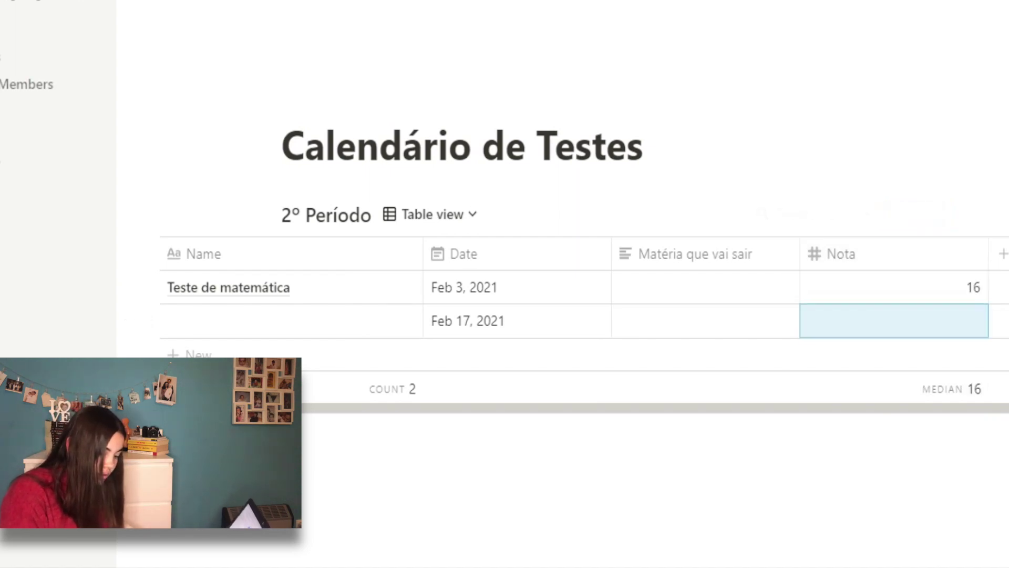
{"action": "type", "text": "14"}
{"action": "key", "text": "Return"}
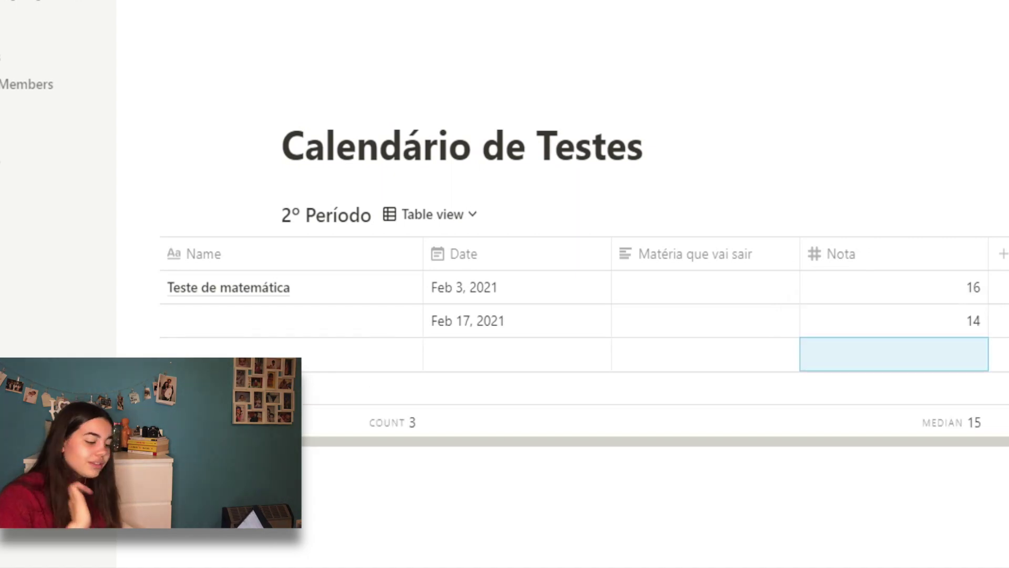
- Add a Board view to the 2º Período database and try moving a card on it
{"action": "left_click", "coordinate": [431, 215]}
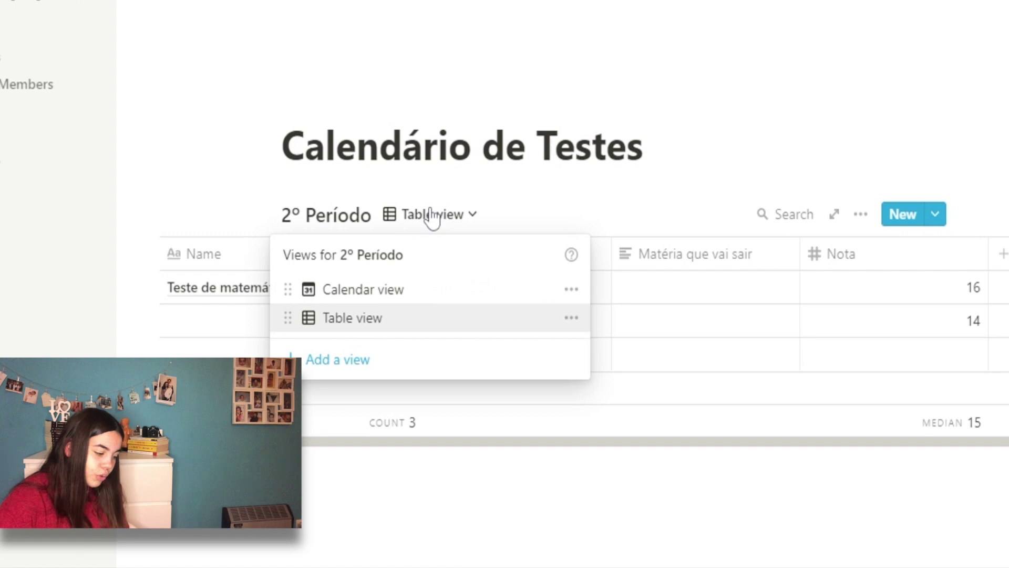
{"action": "left_click", "coordinate": [371, 362]}
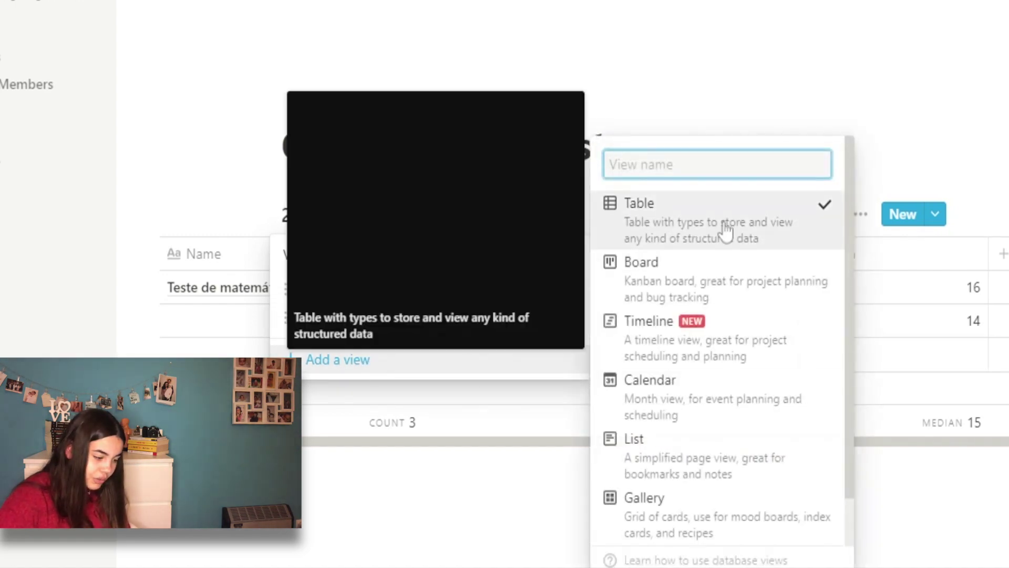
{"action": "left_click", "coordinate": [820, 284]}
{"action": "key", "text": "Return"}
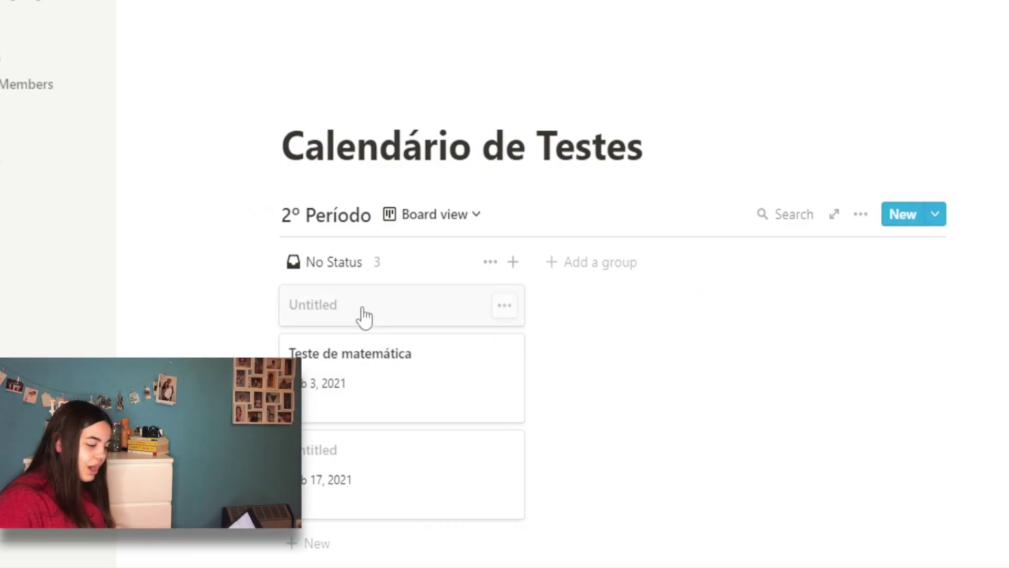
{"action": "left_click_drag", "start_coordinate": [401, 376], "coordinate": [401, 415]}
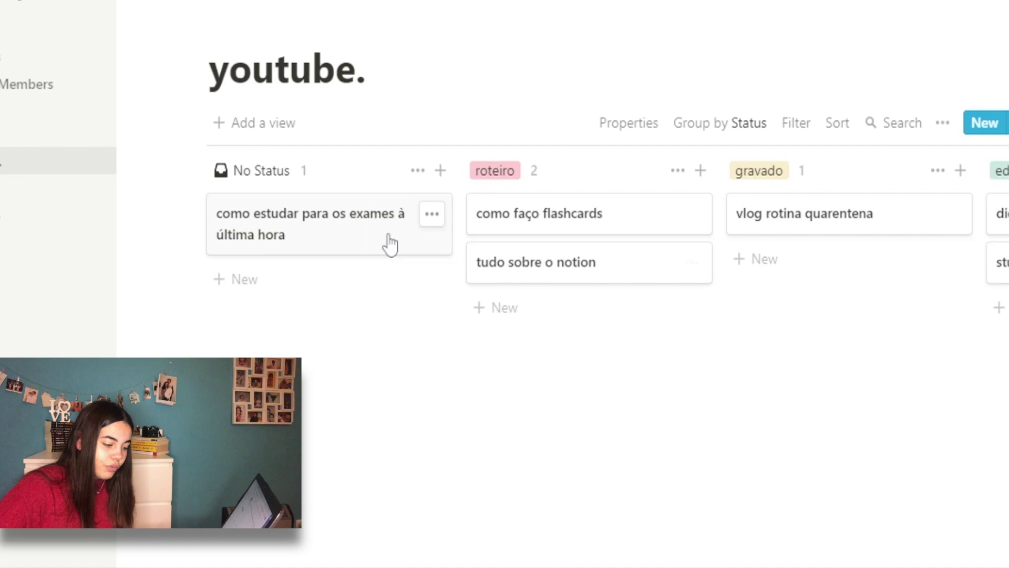
- Examine the status columns of the youtube. board and the properties of the dicas para os exames card
{"action": "scroll", "coordinate": [578, 237], "scroll_direction": "right", "scroll_amount": 8}
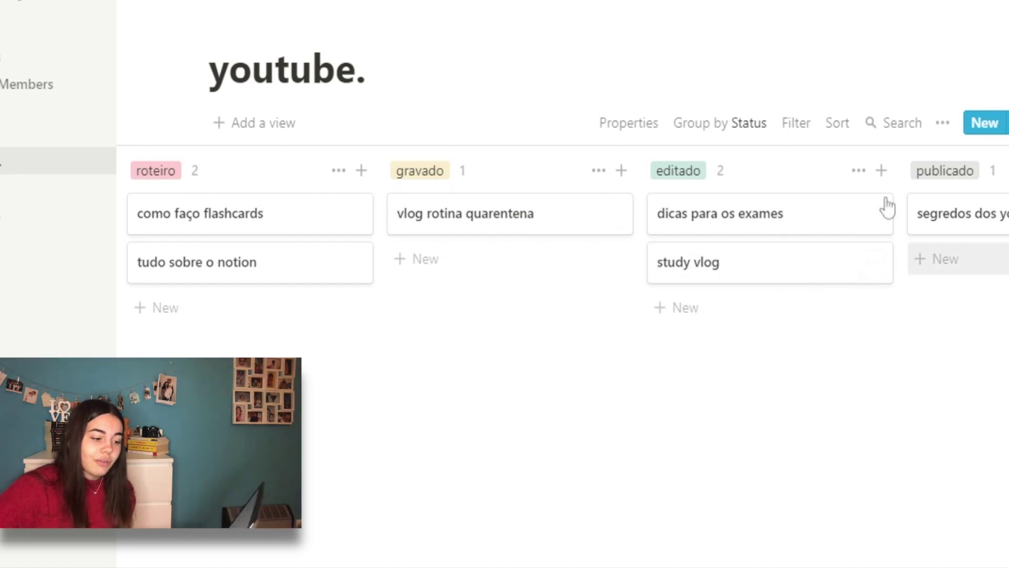
{"action": "left_click", "coordinate": [695, 215]}
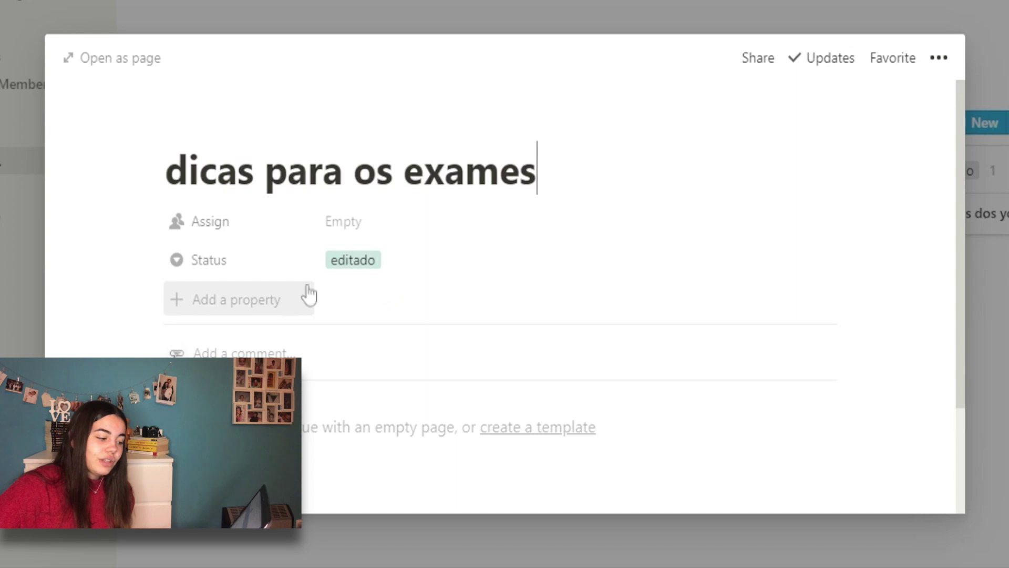
{"action": "left_click", "coordinate": [565, 7]}
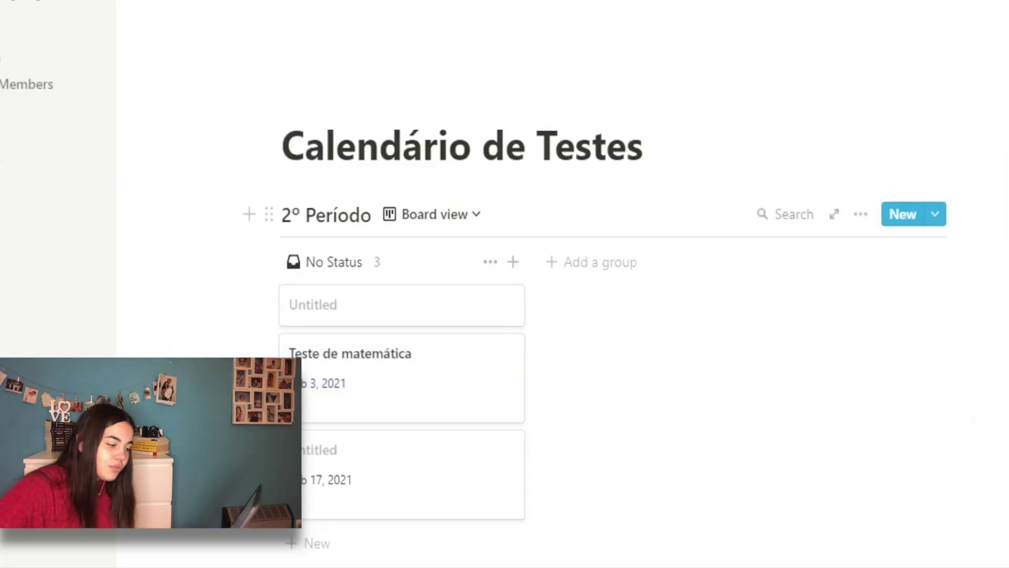
- Add a Timeline view to the 2º Período database on the Calendário de Testes page
{"action": "left_click", "coordinate": [415, 226]}
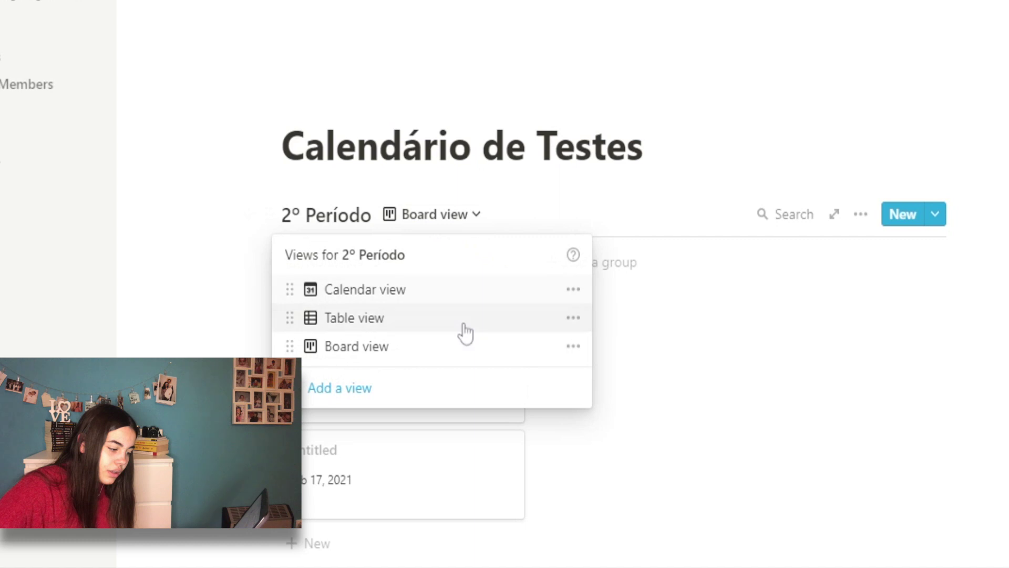
{"action": "left_click", "coordinate": [410, 390]}
{"action": "left_click", "coordinate": [806, 349]}
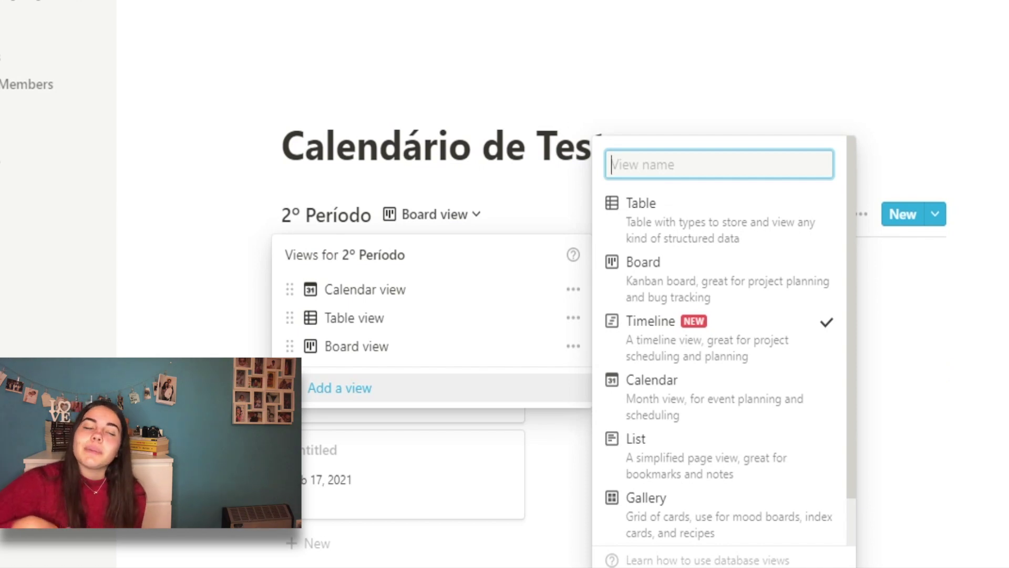
{"action": "left_click", "coordinate": [953, 371]}
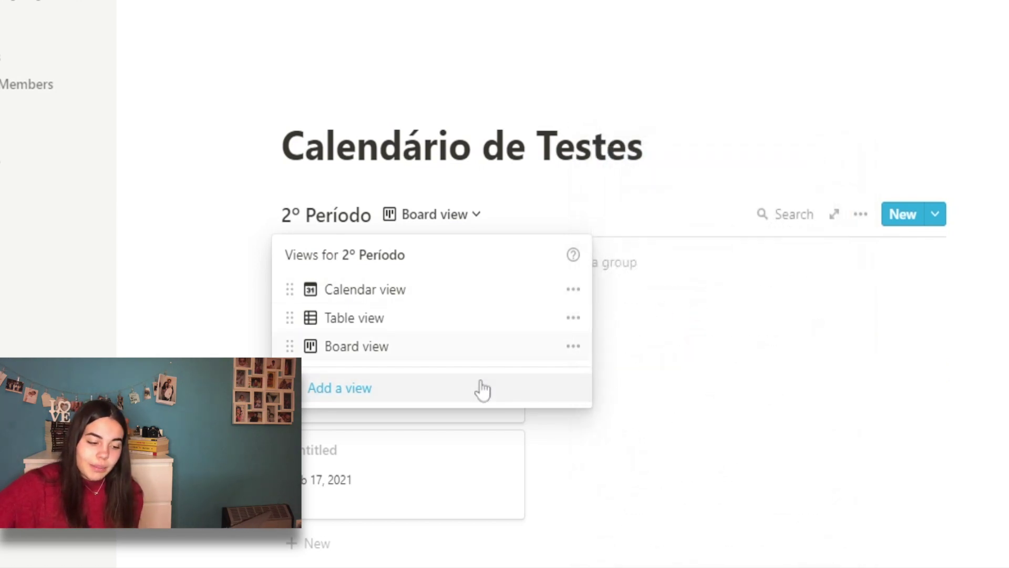
{"action": "left_click", "coordinate": [469, 395]}
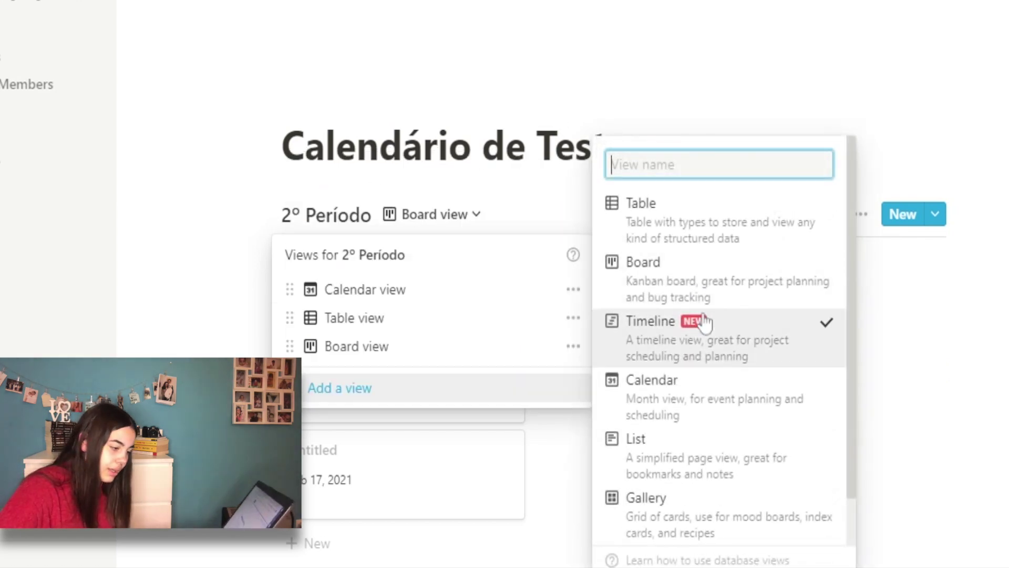
{"action": "scroll", "coordinate": [846, 362], "scroll_direction": "down", "scroll_amount": 2}
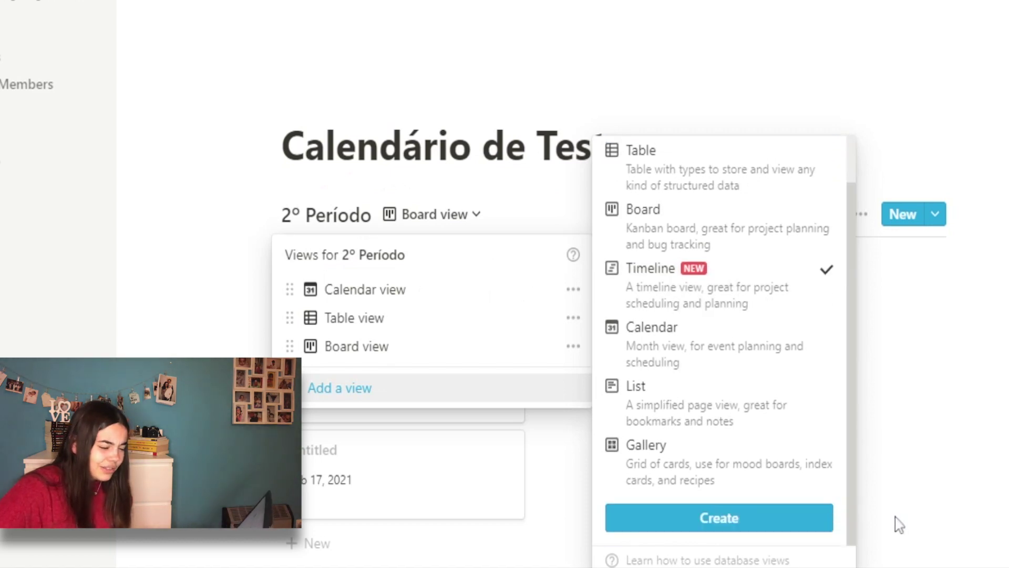
{"action": "left_click", "coordinate": [793, 523]}
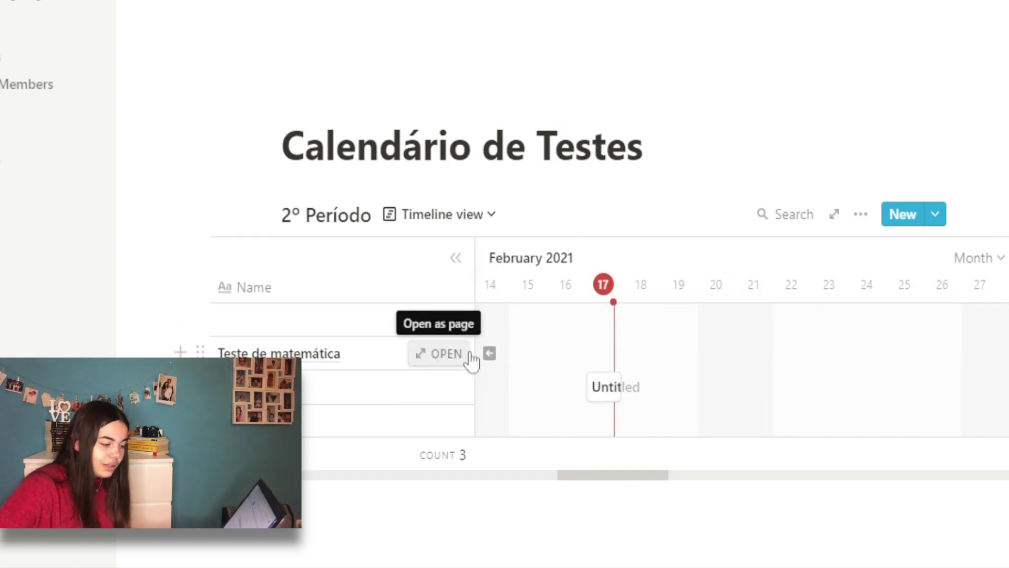
- Locate Teste de matemática on the timeline and view its entry's properties, closing it again
{"action": "left_click", "coordinate": [486, 353]}
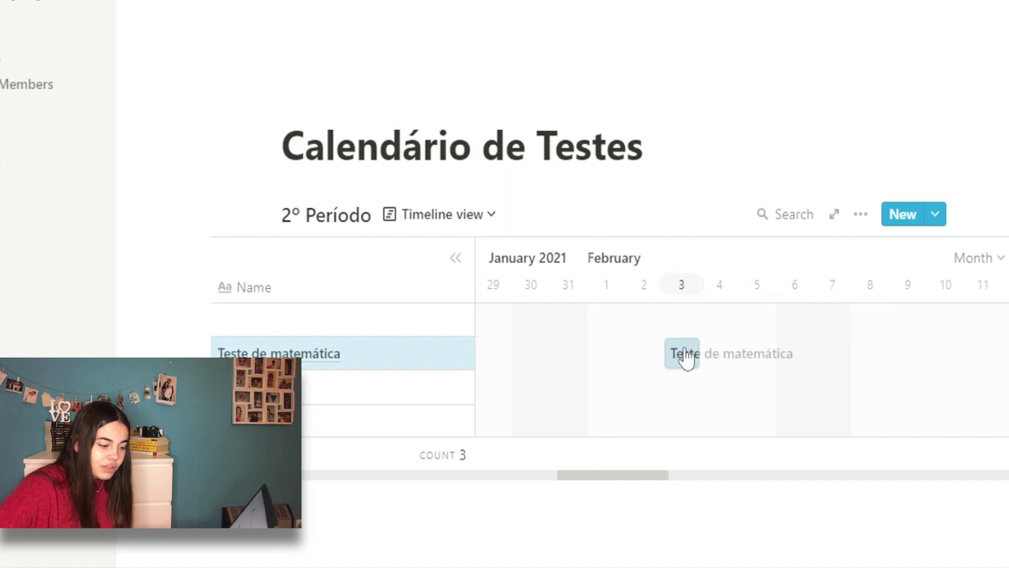
{"action": "left_click", "coordinate": [685, 357]}
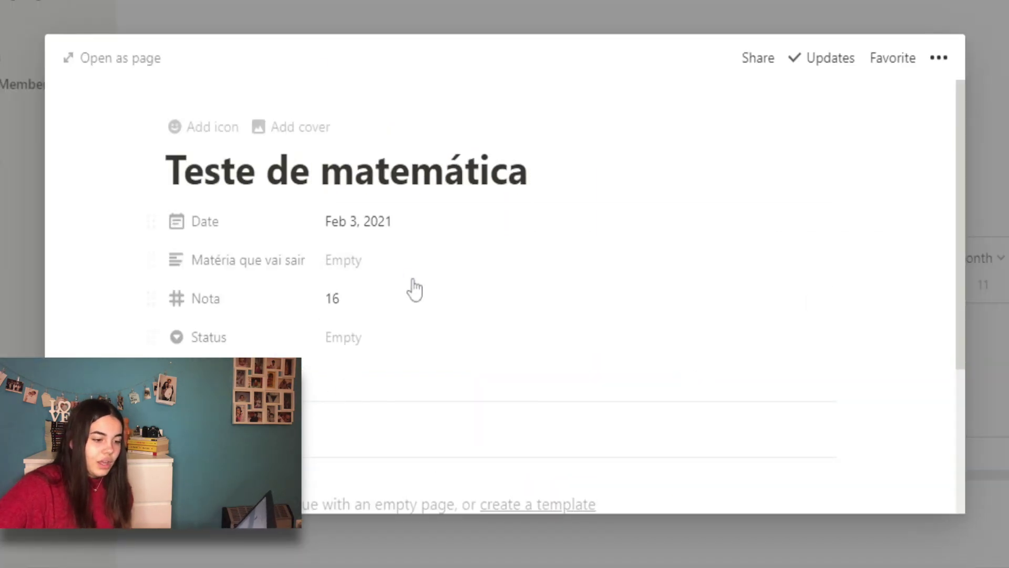
{"action": "key", "text": "Escape"}
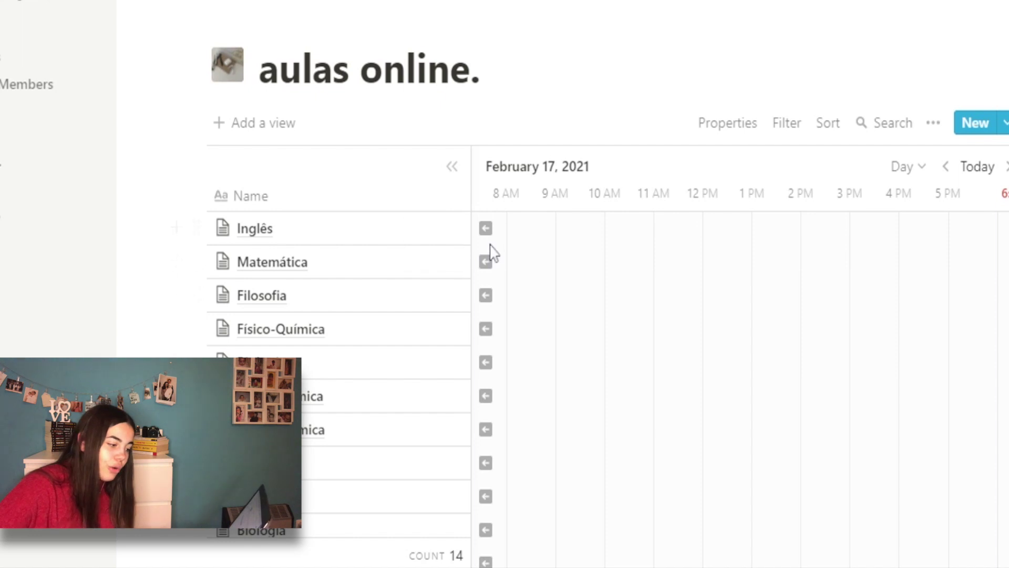
- Examine the scheduled classes on the aulas online. timeline and the notes in a Físico-Química class entry
{"action": "mouse_move", "coordinate": [388, 292]}
{"action": "left_click", "coordinate": [486, 228]}
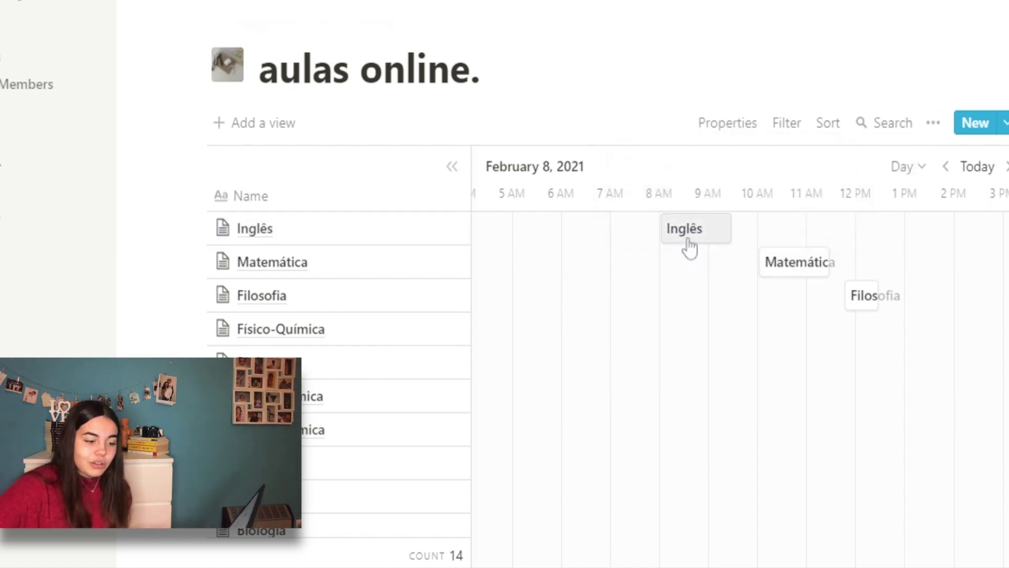
{"action": "left_click", "coordinate": [804, 284]}
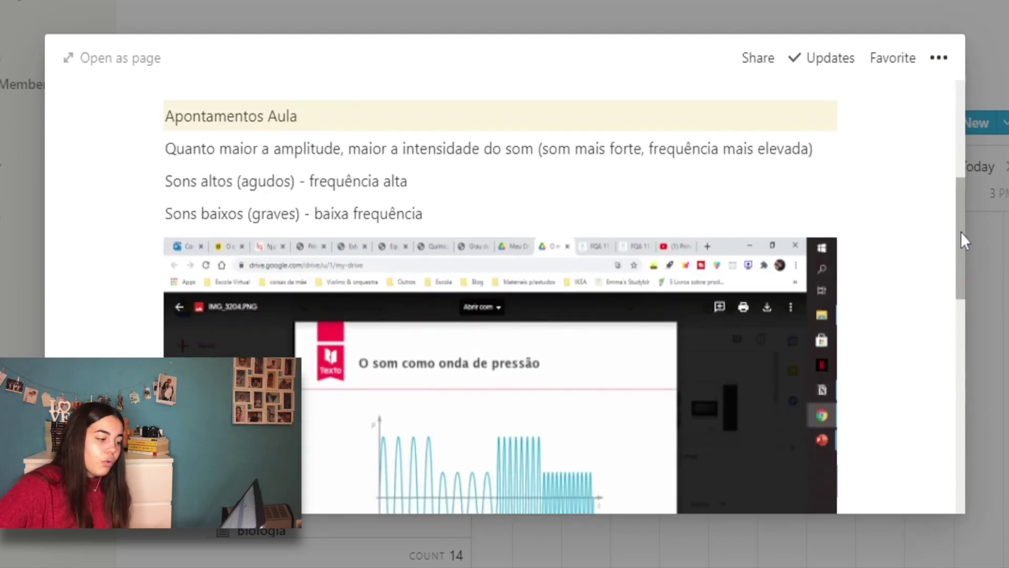
{"action": "left_click_drag", "start_coordinate": [961, 232], "coordinate": [961, 160]}
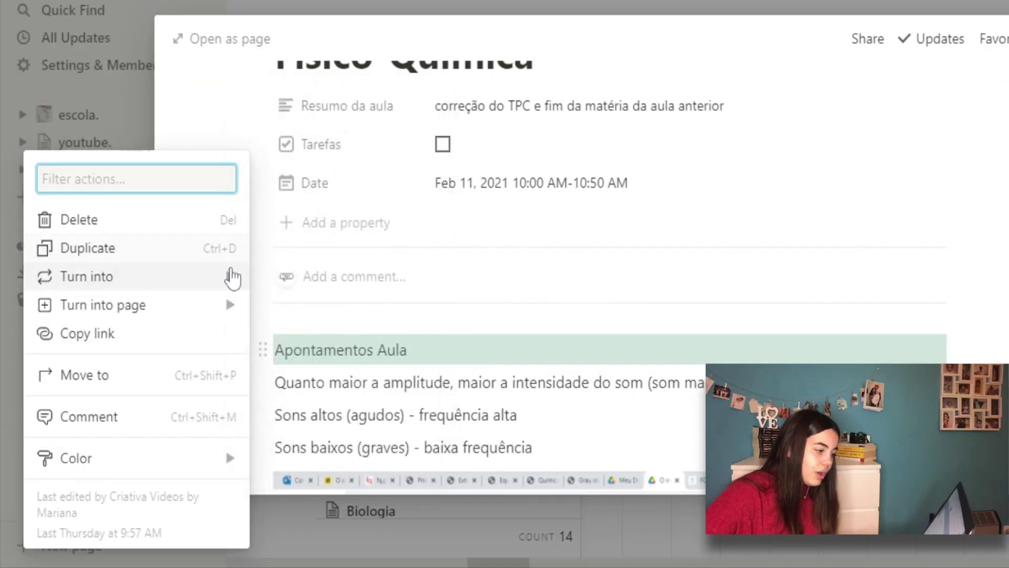
- Examine the text and background colors available for the Apontamentos Aula line without applying one
{"action": "mouse_move", "coordinate": [230, 275]}
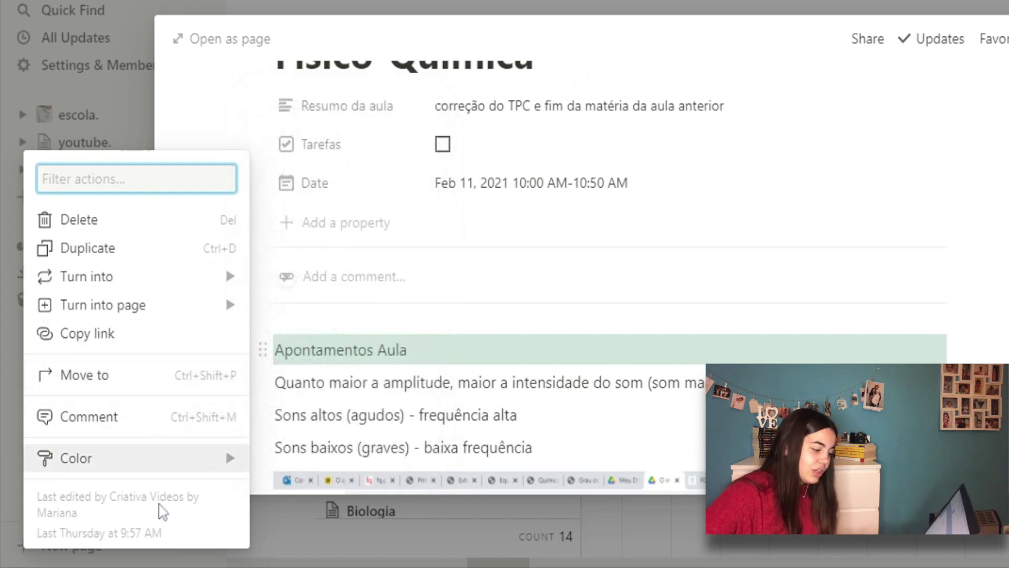
{"action": "mouse_move", "coordinate": [195, 468]}
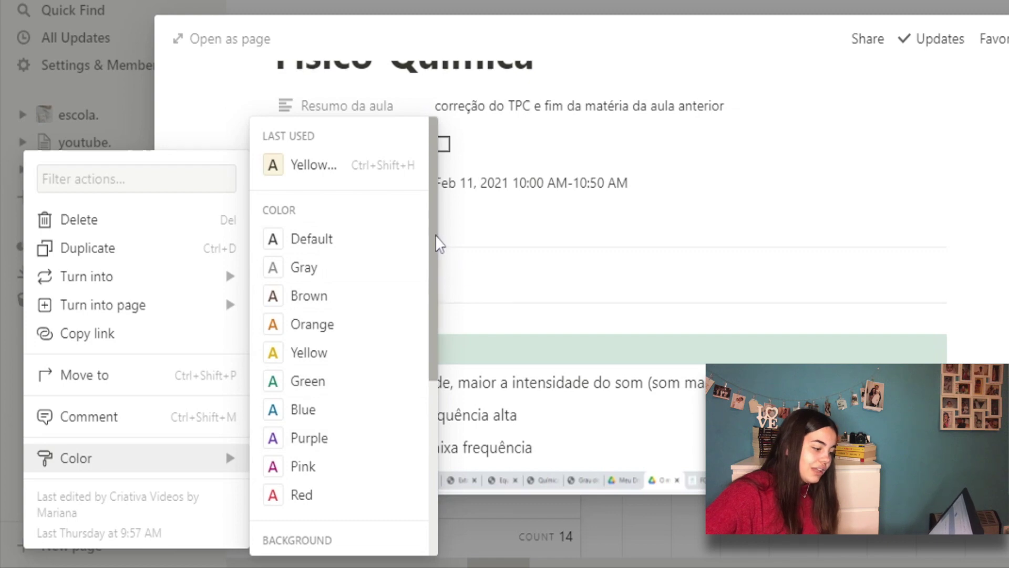
{"action": "left_click_drag", "start_coordinate": [434, 241], "coordinate": [436, 417]}
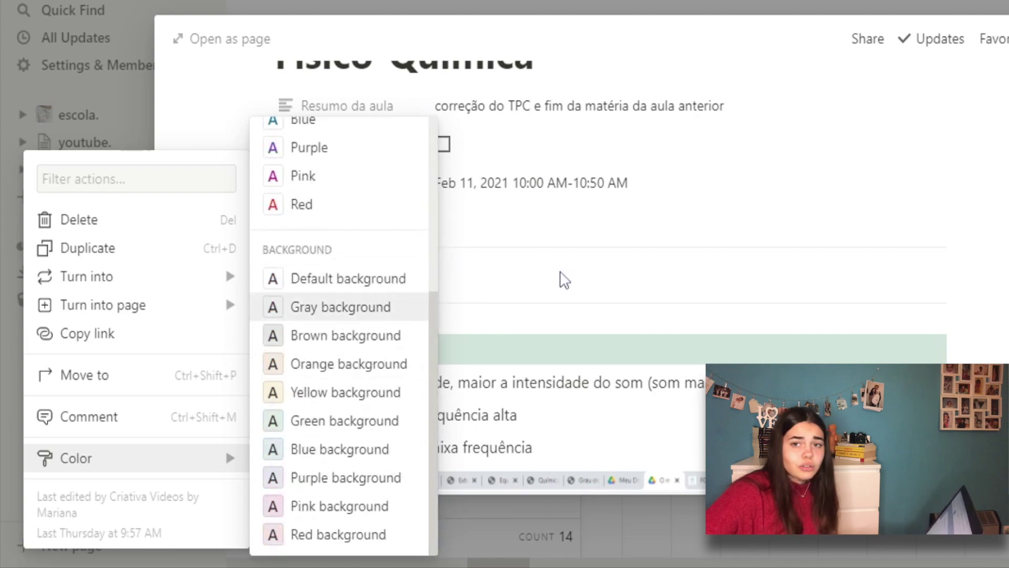
{"action": "left_click", "coordinate": [660, 344]}
- Review the Físico-Química class entry, from its summary, tasks and date properties down to the class notes
{"action": "scroll", "coordinate": [610, 289], "scroll_direction": "down", "scroll_amount": 3}
{"action": "scroll", "coordinate": [610, 289], "scroll_direction": "up", "scroll_amount": 4}
{"action": "scroll", "coordinate": [609, 289], "scroll_direction": "down", "scroll_amount": 1}
{"action": "scroll", "coordinate": [610, 289], "scroll_direction": "down", "scroll_amount": 4}
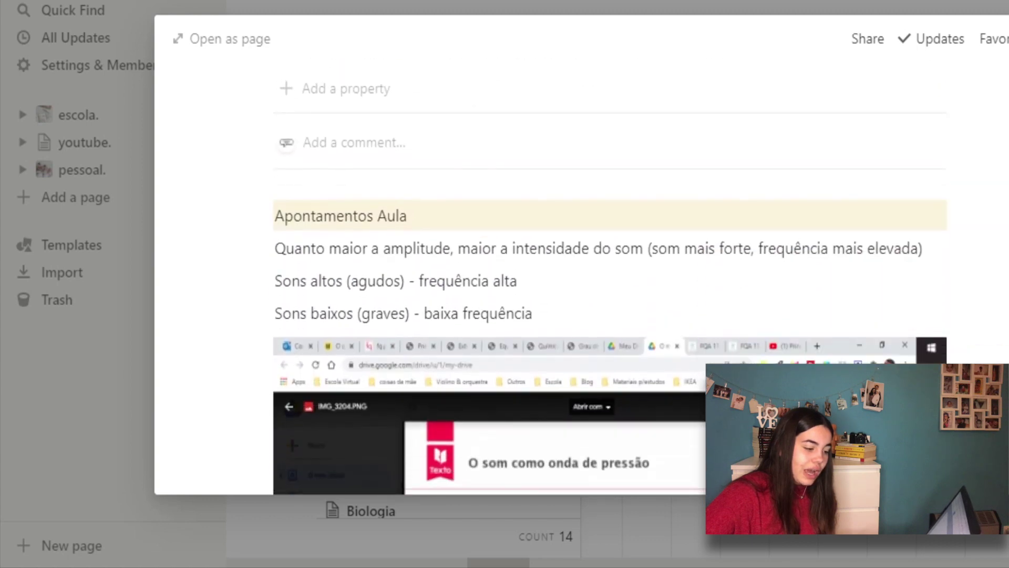
{"action": "scroll", "coordinate": [610, 289], "scroll_direction": "up", "scroll_amount": 1}
{"action": "scroll", "coordinate": [610, 289], "scroll_direction": "up", "scroll_amount": 5}
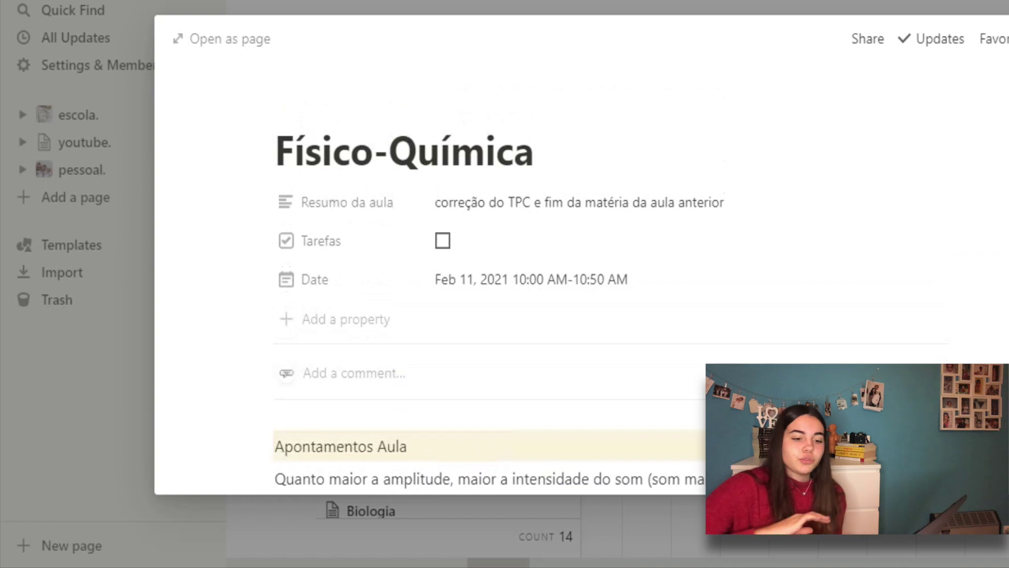
{"action": "scroll", "coordinate": [610, 289], "scroll_direction": "down", "scroll_amount": 1}
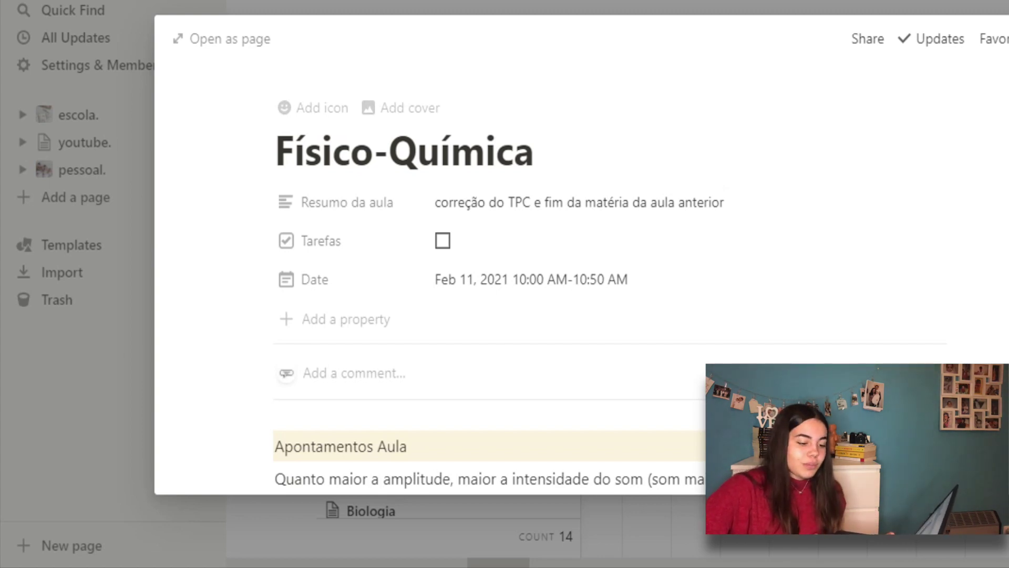
- Paste a screenshot below the TPC line of the Físico-Química class notes and review the wave diagram image in them
{"action": "scroll", "coordinate": [578, 252], "scroll_direction": "down", "scroll_amount": 10}
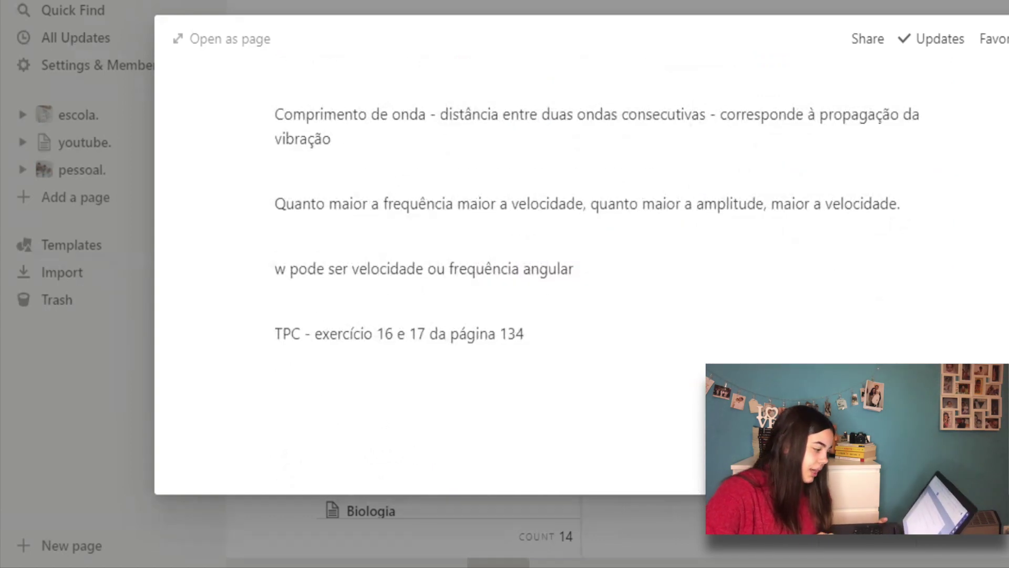
{"action": "left_click", "coordinate": [316, 400]}
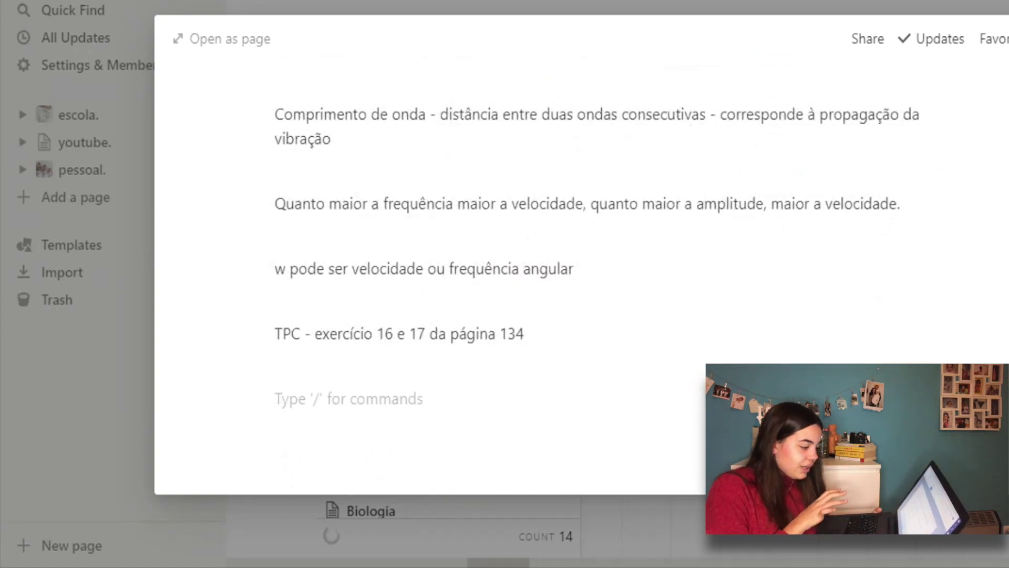
{"action": "key", "text": "ctrl+v"}
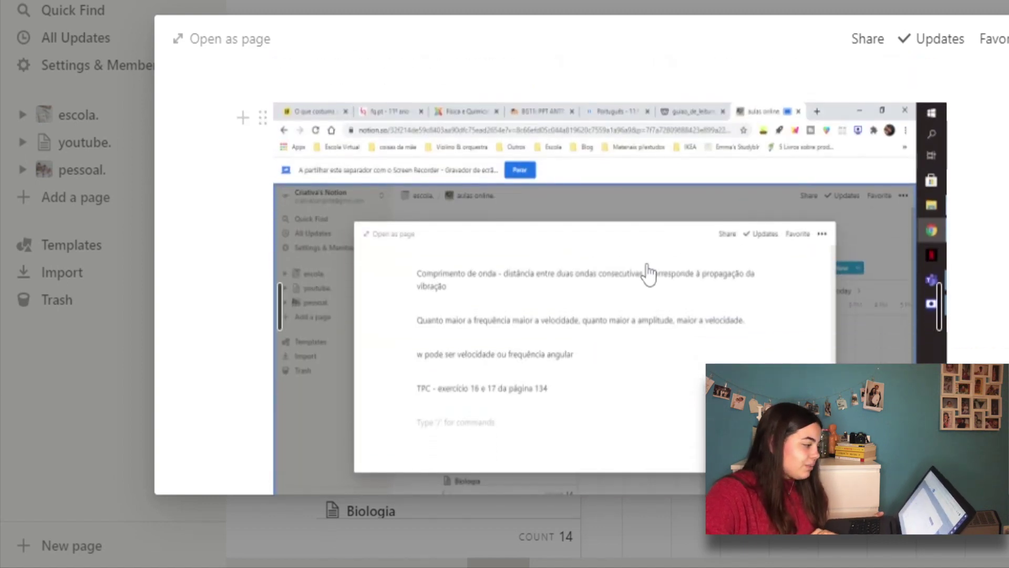
{"action": "key", "text": "Escape"}
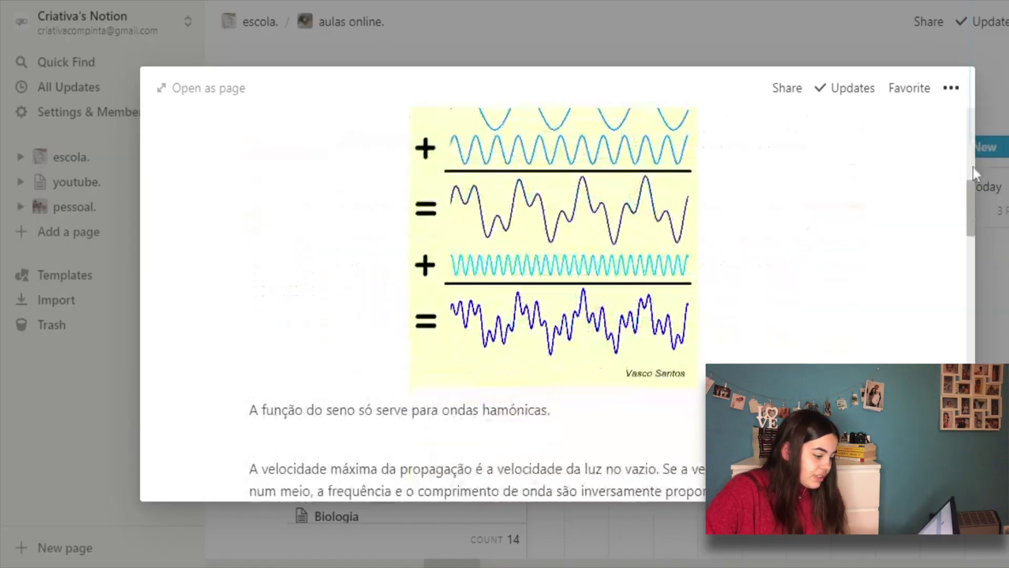
{"action": "left_click_drag", "start_coordinate": [973, 167], "coordinate": [988, 347]}
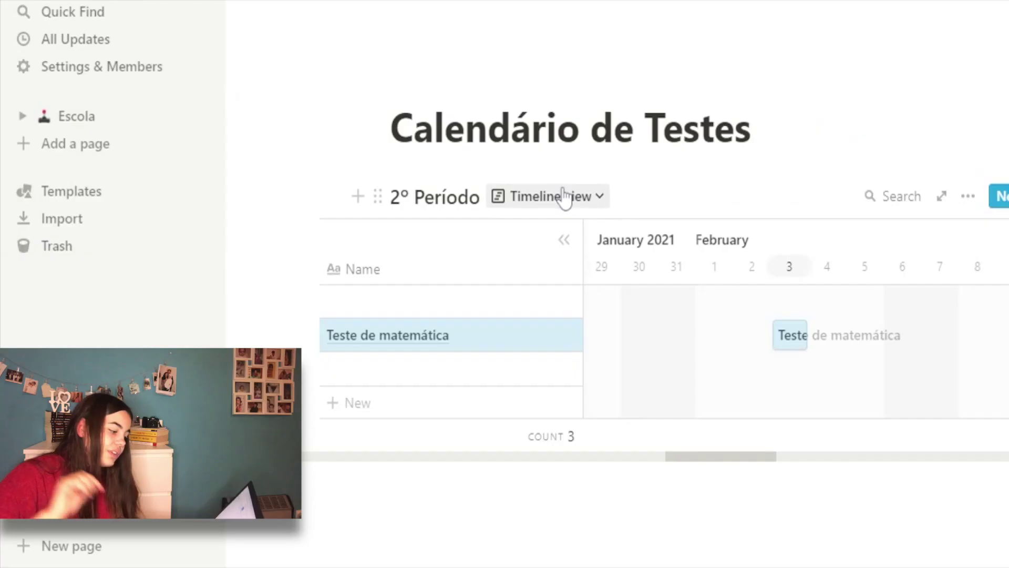
- Add a List view to the 2º Período database and view the Teste de matemática entry from it, closing it again
{"action": "left_click", "coordinate": [563, 197]}
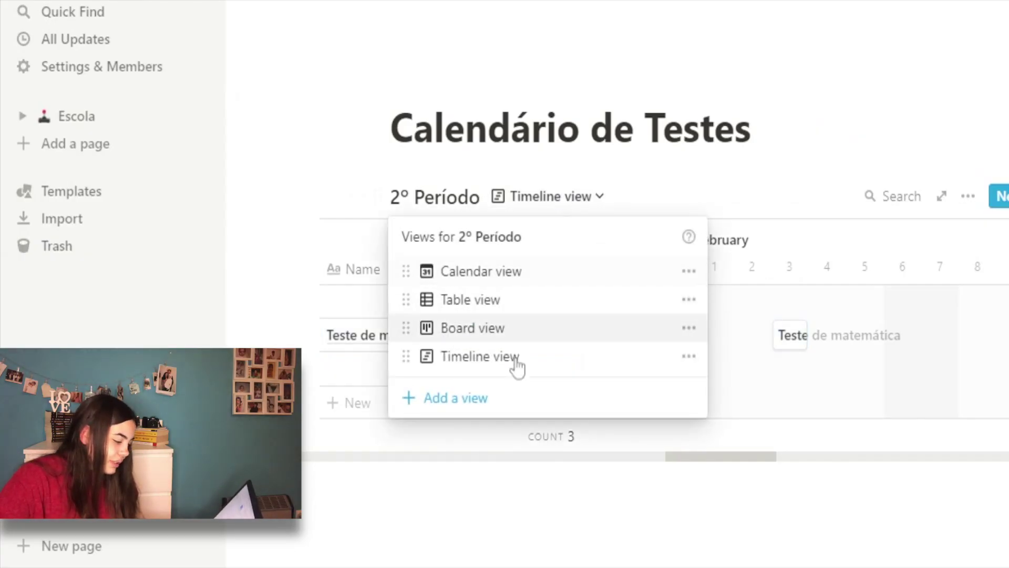
{"action": "left_click", "coordinate": [504, 395]}
{"action": "scroll", "coordinate": [815, 368], "scroll_direction": "down", "scroll_amount": 1}
{"action": "left_click", "coordinate": [751, 368]}
{"action": "left_click", "coordinate": [813, 501]}
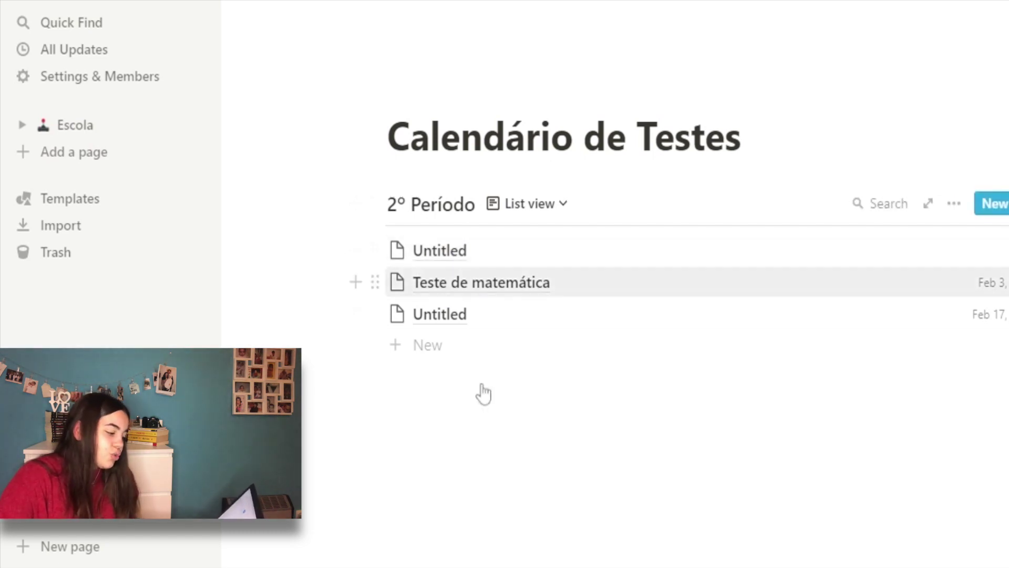
{"action": "left_click", "coordinate": [453, 292]}
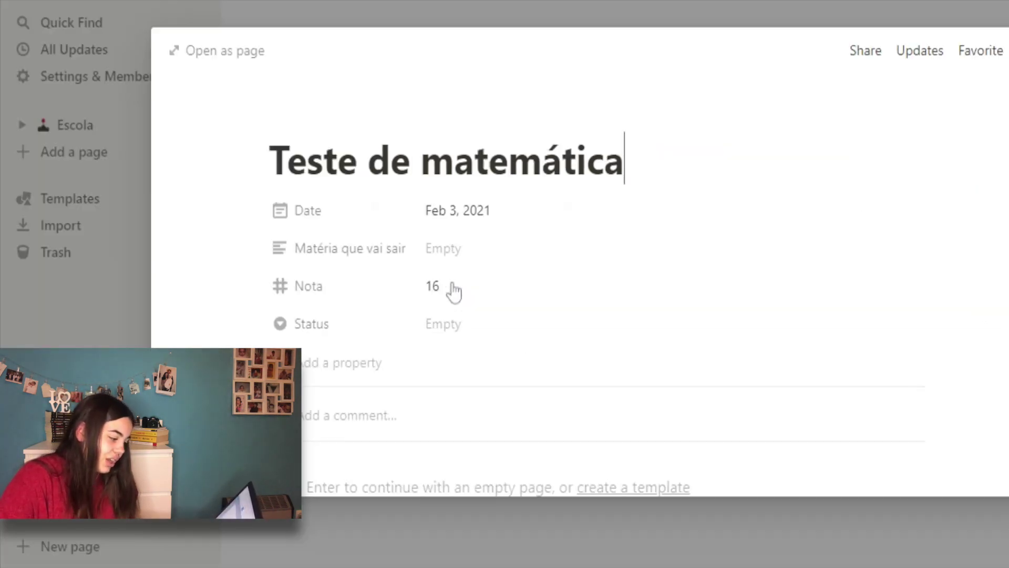
{"action": "key", "text": "Escape"}
- Add a Gallery view to the 2º Período database and look over its cards
{"action": "left_click", "coordinate": [534, 202]}
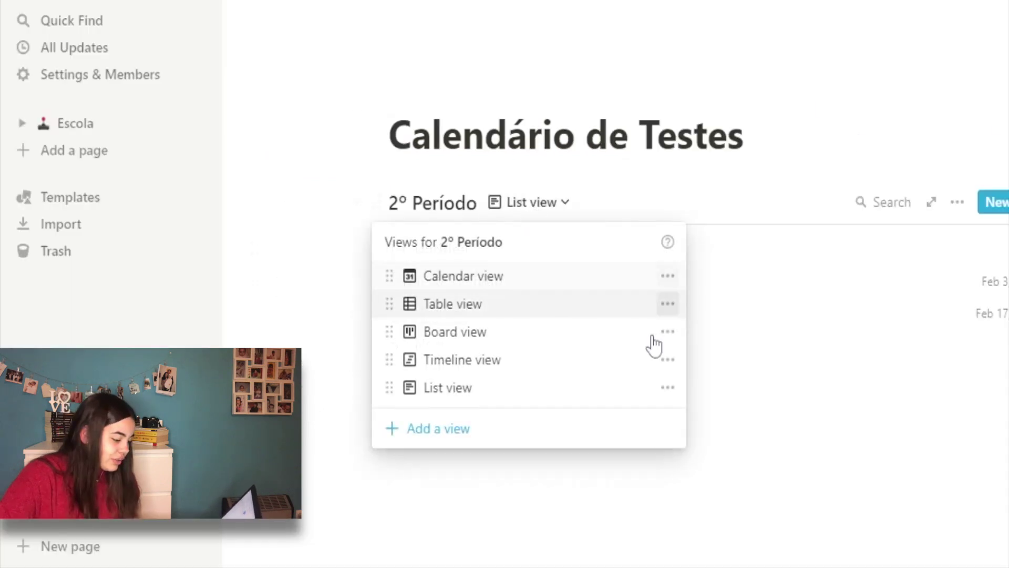
{"action": "left_click", "coordinate": [539, 428]}
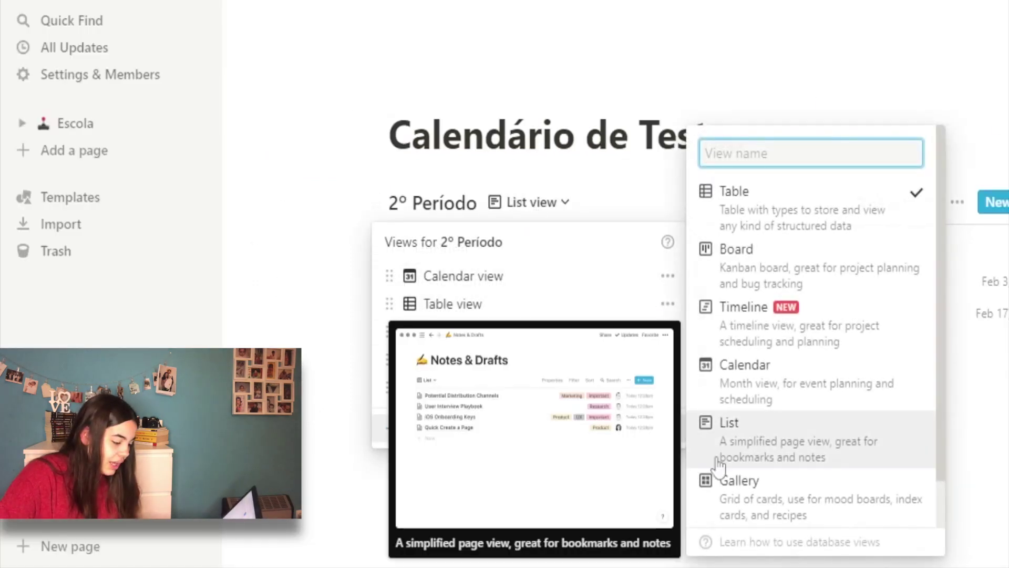
{"action": "left_click", "coordinate": [768, 510]}
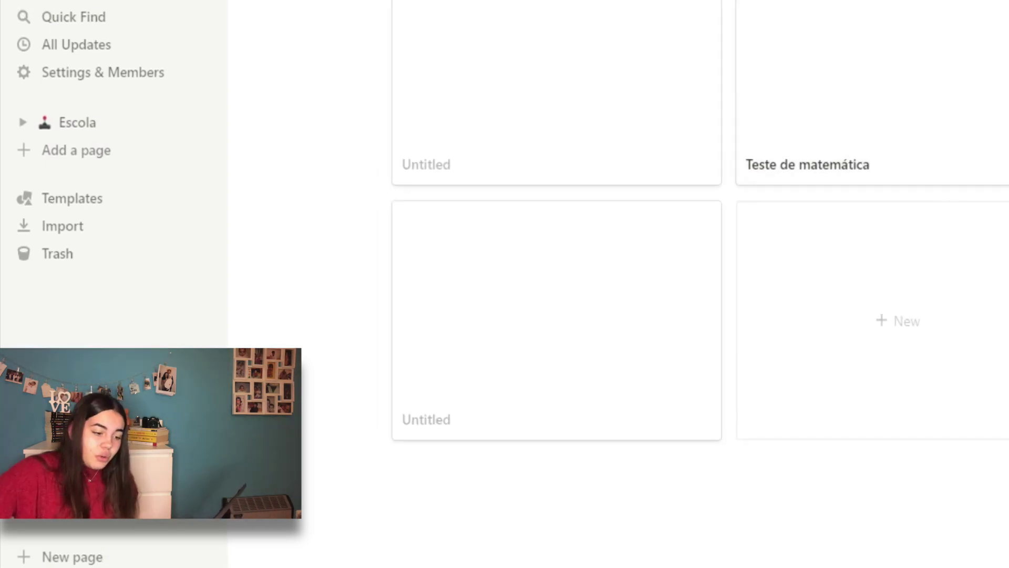
{"action": "scroll", "coordinate": [699, 284], "scroll_direction": "up", "scroll_amount": 5}
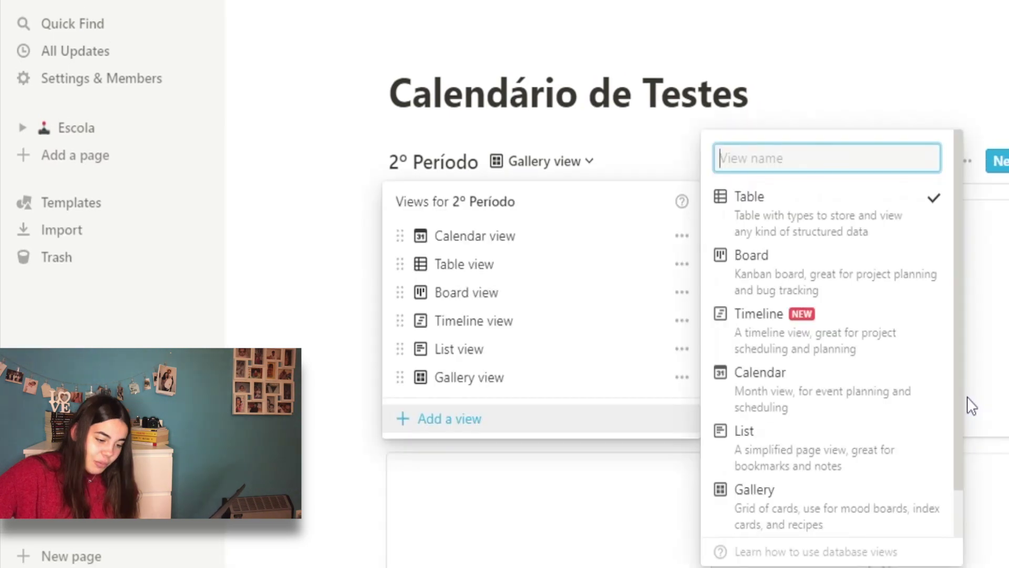
{"action": "scroll", "coordinate": [969, 405], "scroll_direction": "down", "scroll_amount": 2}
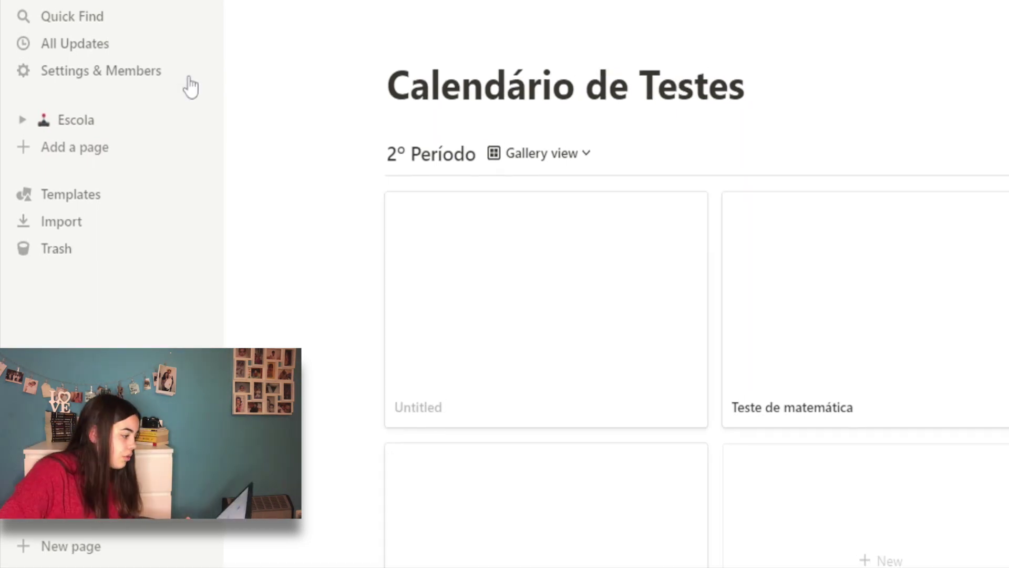
- Try the workspace search with the text "huhugyf", clear the query and close the search
{"action": "left_click", "coordinate": [122, 25]}
{"action": "type", "text": "huhugyf"}
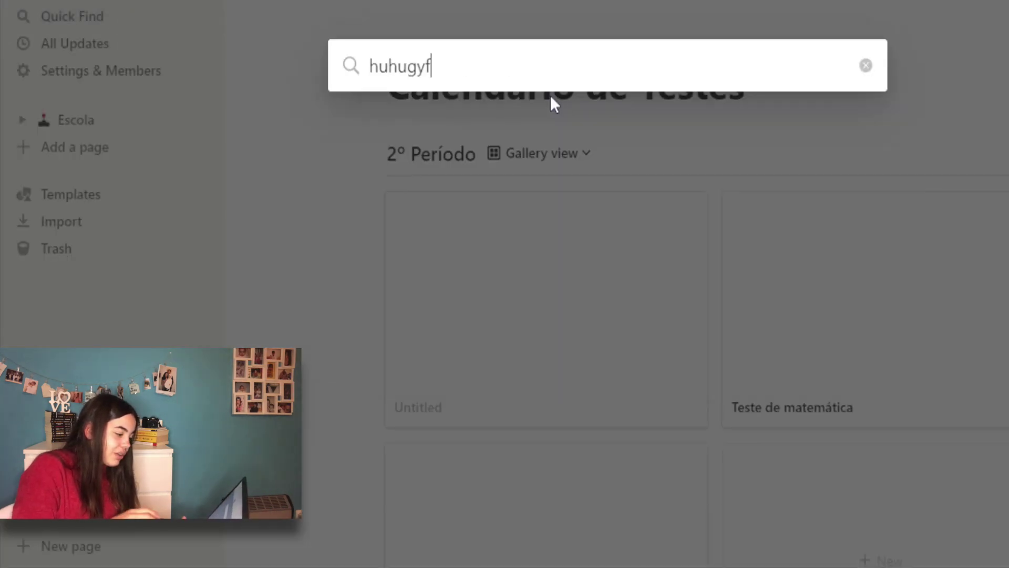
{"action": "key", "text": "BackSpace"}
{"action": "key", "text": "BackSpace"}
{"action": "key", "text": "BackSpace"}
{"action": "key", "text": "BackSpace"}
{"action": "key", "text": "BackSpace"}
{"action": "key", "text": "BackSpace"}
{"action": "key", "text": "BackSpace"}
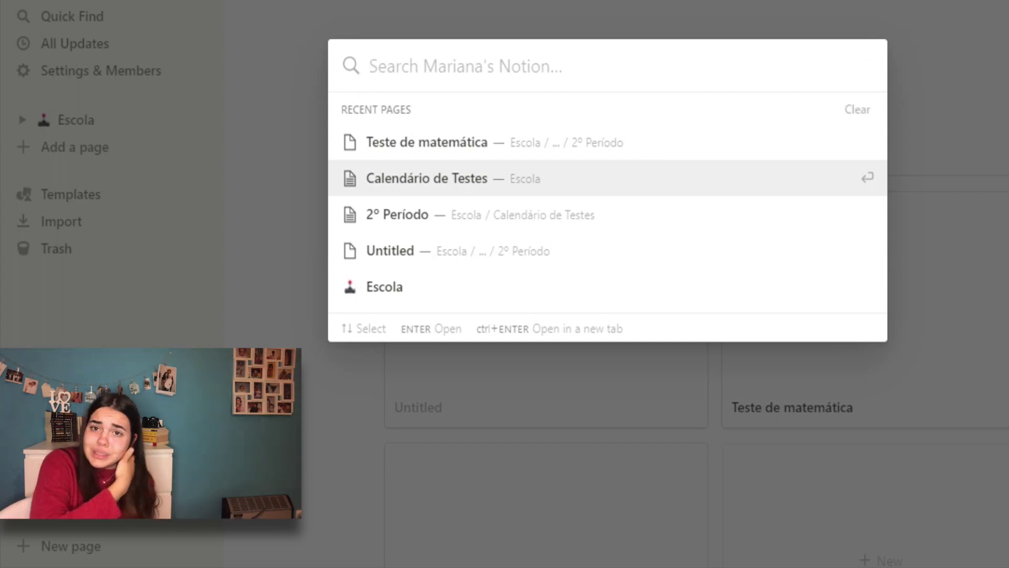
{"action": "key", "text": "Escape"}
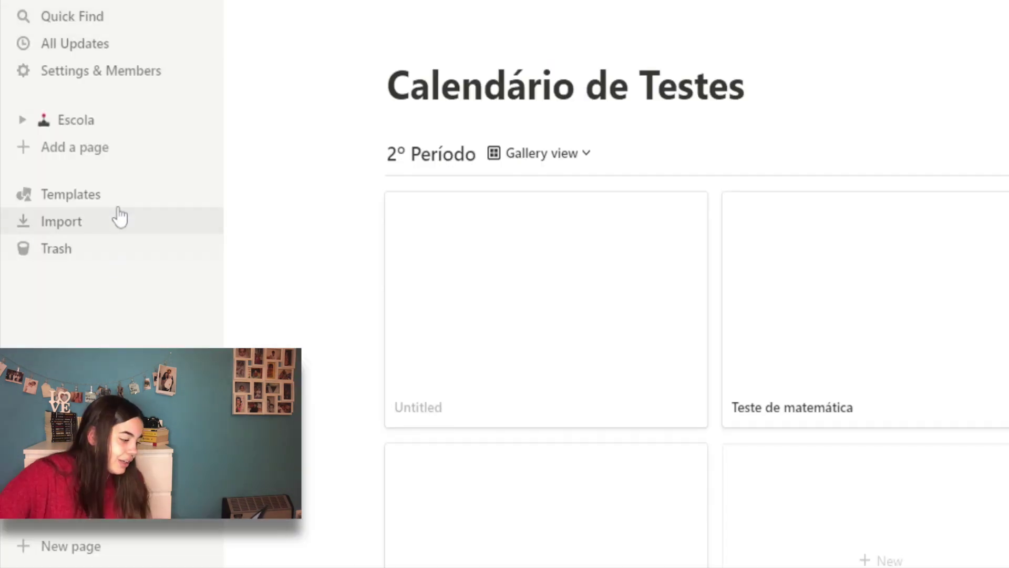
- Examine the sources from which content can be imported into the workspace
{"action": "left_click", "coordinate": [101, 228]}
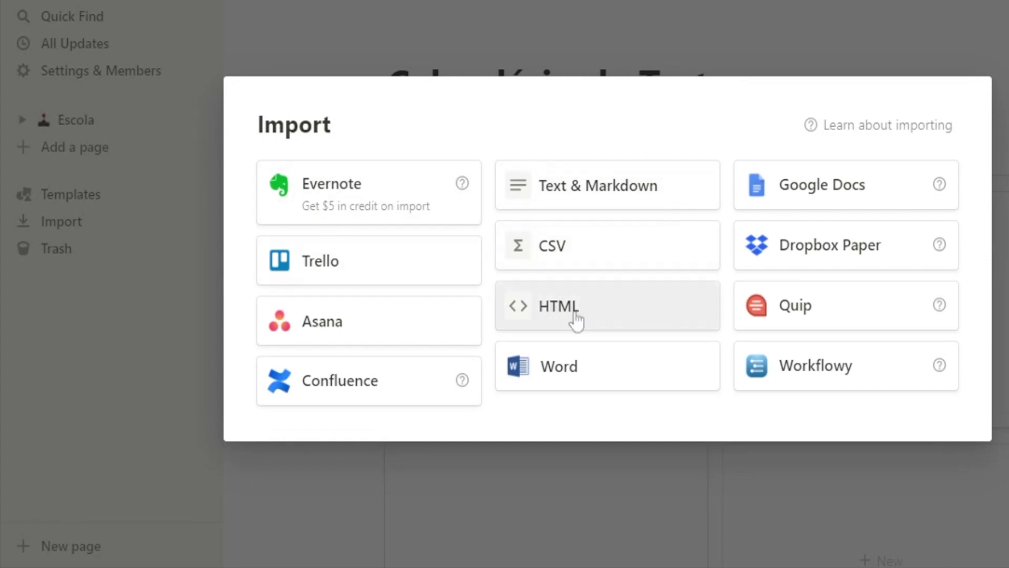
{"action": "left_click", "coordinate": [633, 316]}
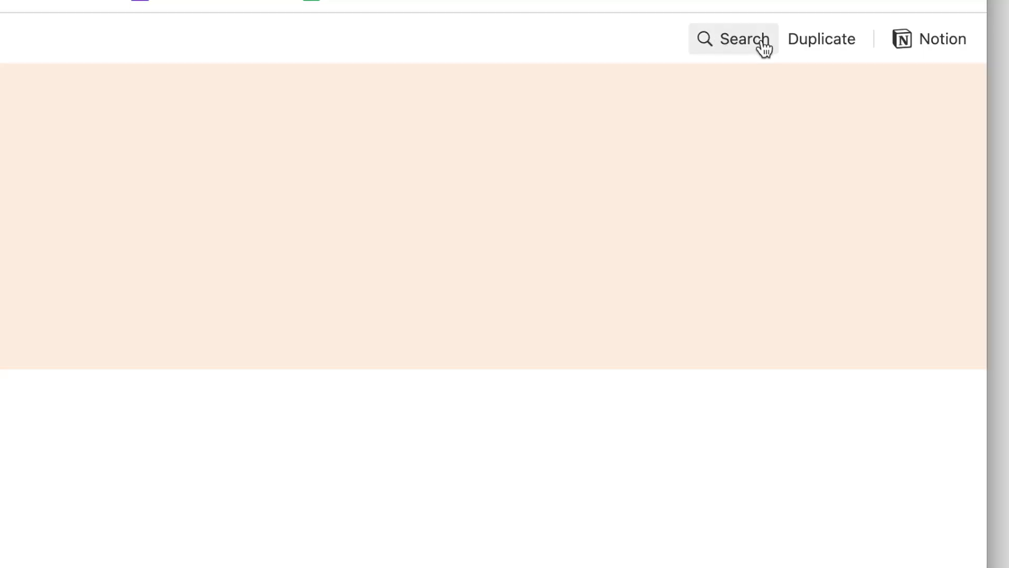
- Duplicate the shared Notion template page
{"action": "left_click", "coordinate": [796, 47]}
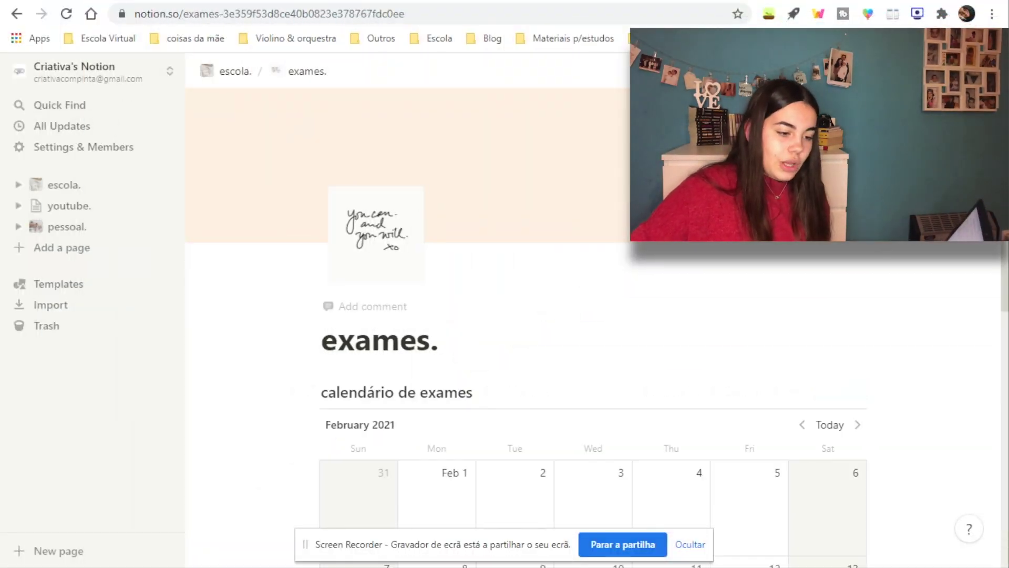
- Find June 2021 in the calendário de exames and open the físico-química exam entry on the 23rd
{"action": "scroll", "coordinate": [526, 315], "scroll_direction": "down", "scroll_amount": 4}
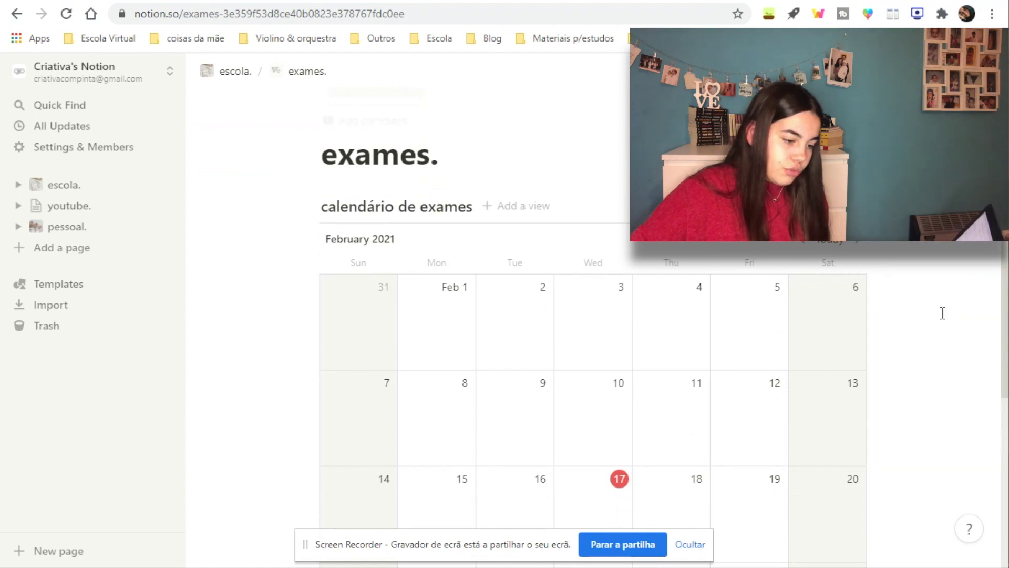
{"action": "left_click", "coordinate": [860, 243]}
{"action": "left_click", "coordinate": [860, 242]}
{"action": "left_click", "coordinate": [860, 242]}
{"action": "left_click", "coordinate": [860, 243]}
{"action": "left_click", "coordinate": [860, 243]}
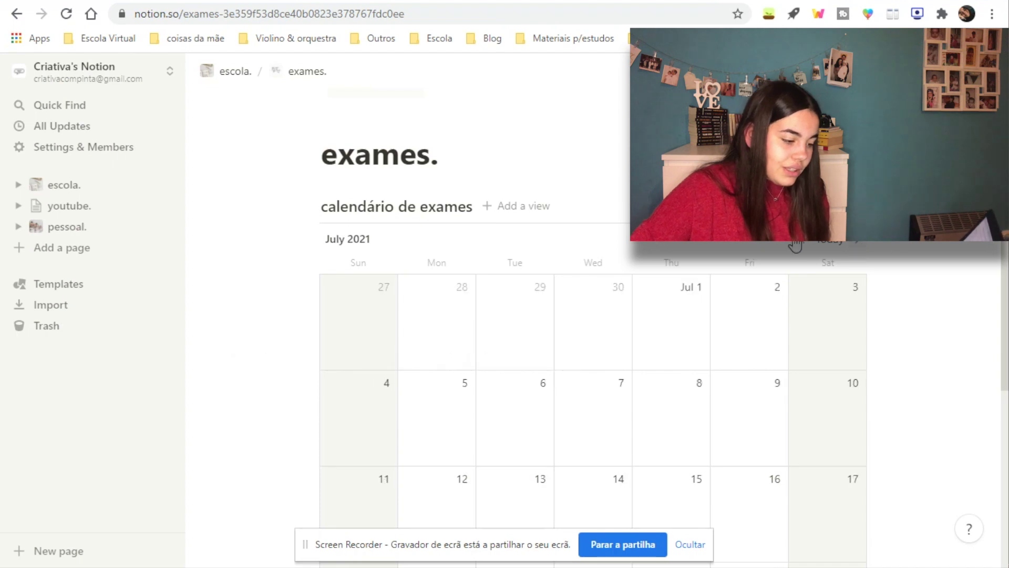
{"action": "left_click", "coordinate": [812, 243]}
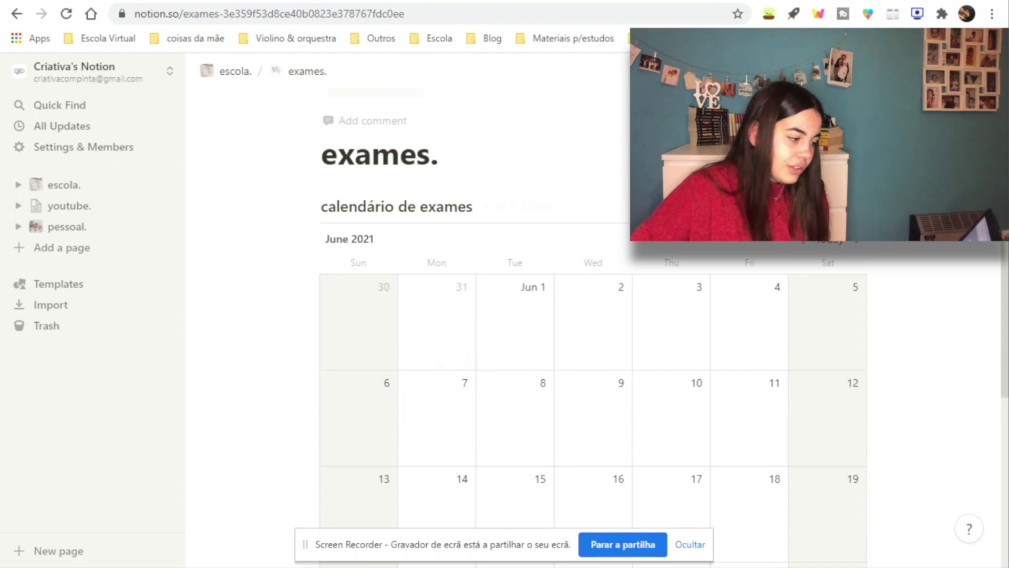
{"action": "scroll", "coordinate": [609, 359], "scroll_direction": "down", "scroll_amount": 5}
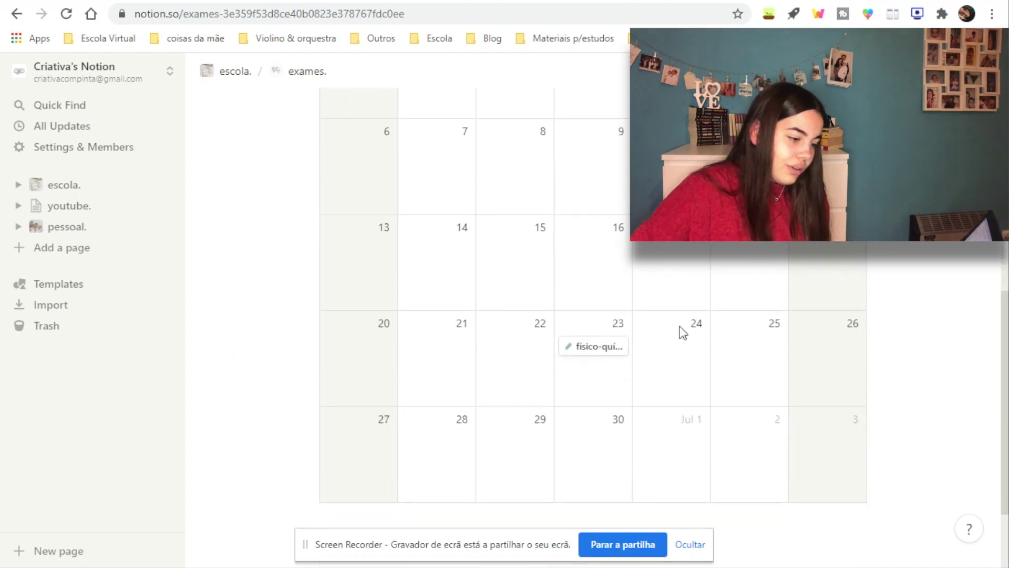
{"action": "left_click", "coordinate": [607, 348]}
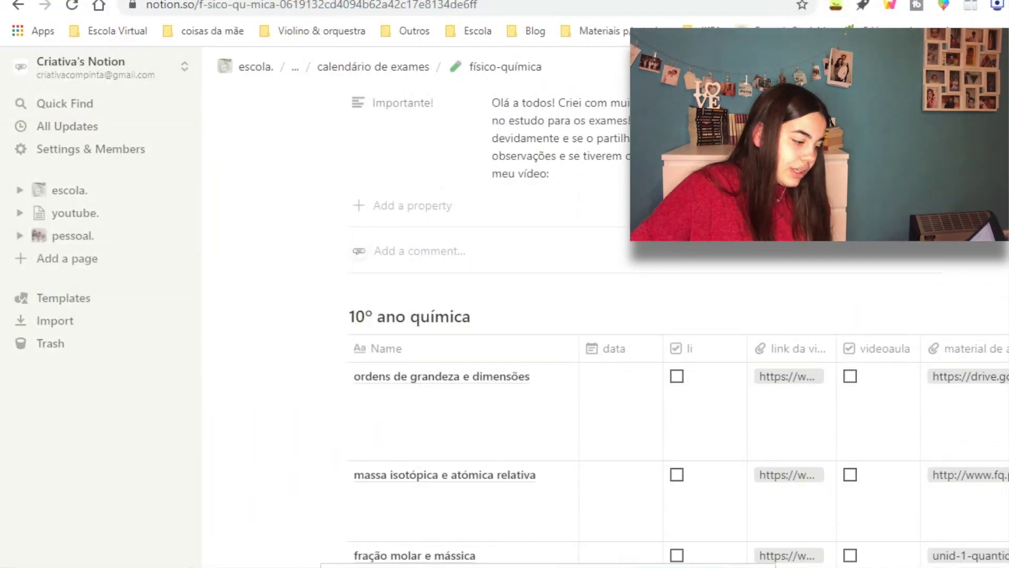
- Examine the topic tables of the físico-química page, from 10º ano química down to 11º ano química
{"action": "scroll", "coordinate": [605, 368], "scroll_direction": "down", "scroll_amount": 15}
{"action": "scroll", "coordinate": [605, 368], "scroll_direction": "down", "scroll_amount": 15}
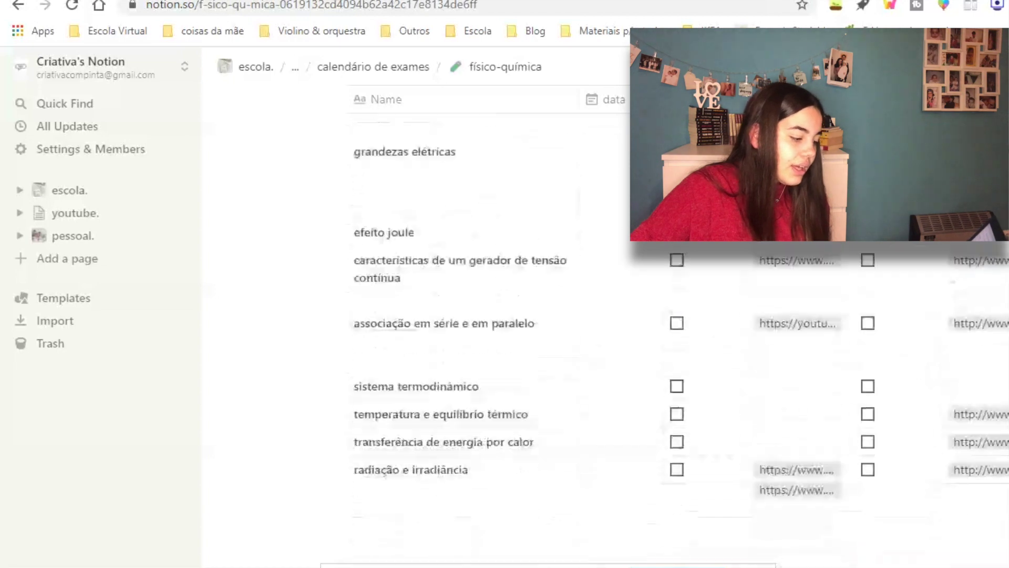
{"action": "scroll", "coordinate": [605, 368], "scroll_direction": "down", "scroll_amount": 15}
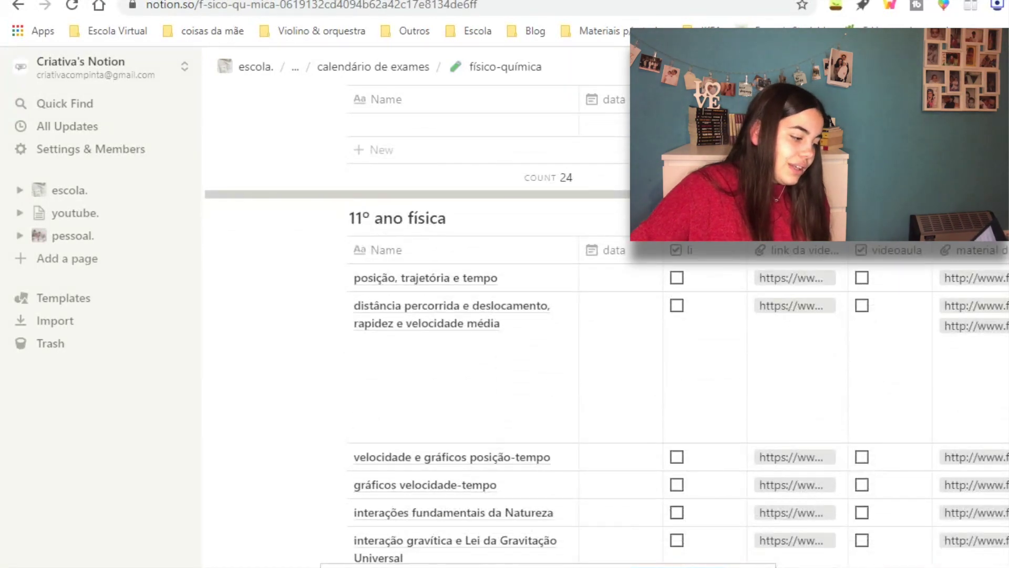
{"action": "scroll", "coordinate": [605, 368], "scroll_direction": "down", "scroll_amount": 10}
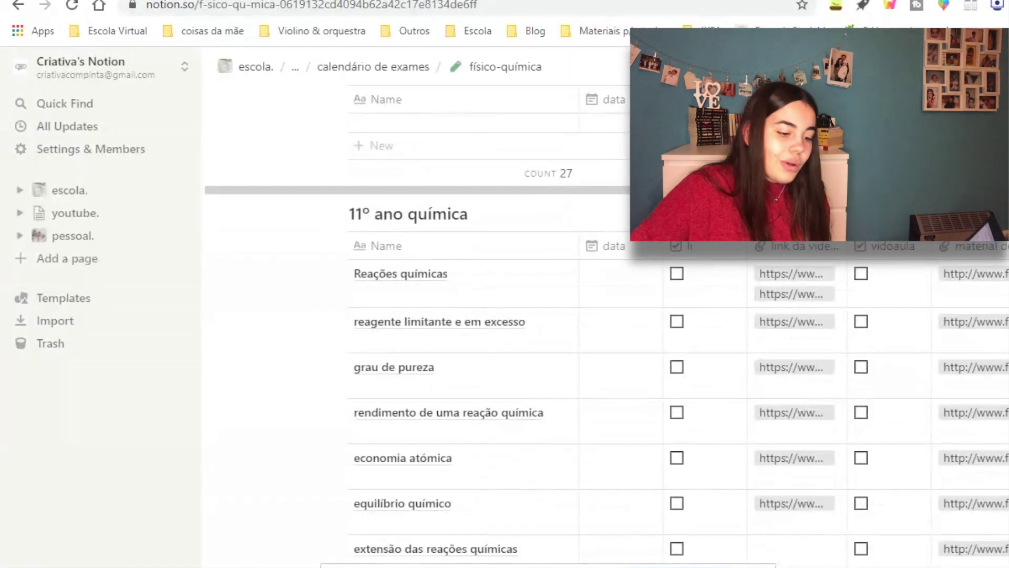
- Move the material de apoio column between data and li in the 10º ano química table
{"action": "scroll", "coordinate": [605, 368], "scroll_direction": "up", "scroll_amount": 20}
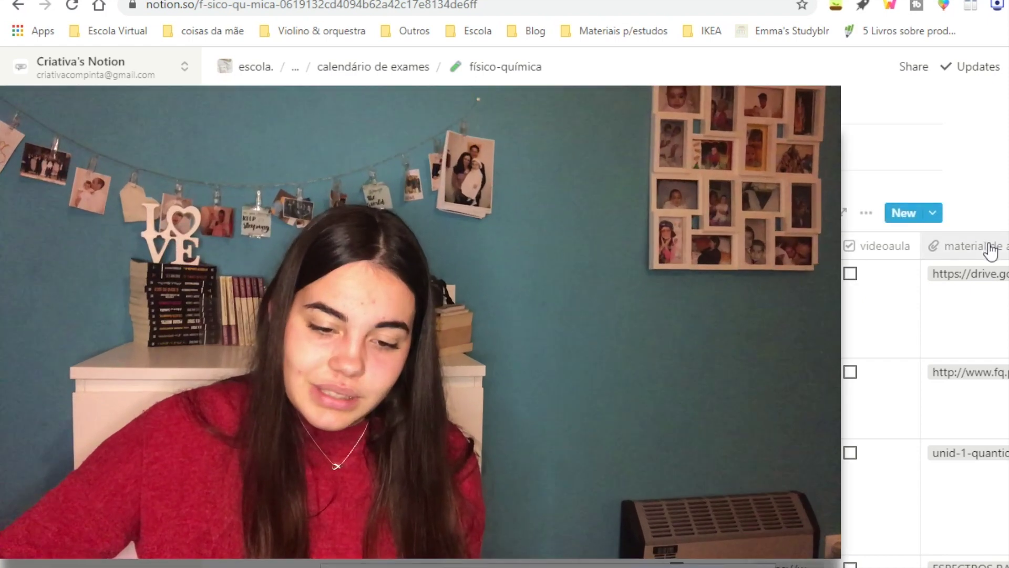
{"action": "left_click_drag", "start_coordinate": [991, 251], "coordinate": [504, 246]}
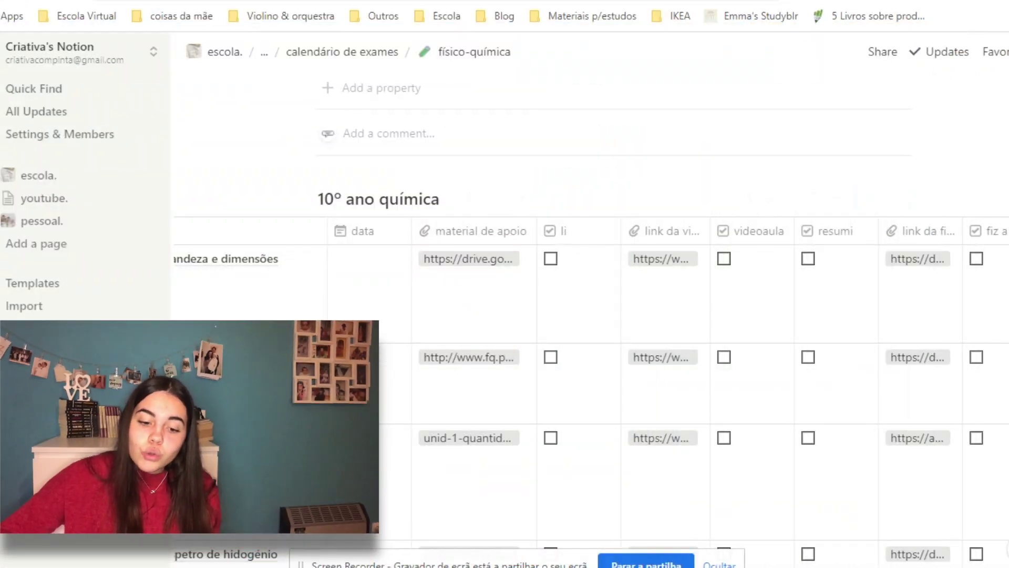
- Review the 10º ano química table's columns across to obs, along with the page's date and Importante! note
{"action": "scroll", "coordinate": [920, 199], "scroll_direction": "down", "scroll_amount": 10}
{"action": "left_click_drag", "start_coordinate": [886, 207], "coordinate": [989, 208]}
{"action": "scroll", "coordinate": [587, 315], "scroll_direction": "up", "scroll_amount": 10}
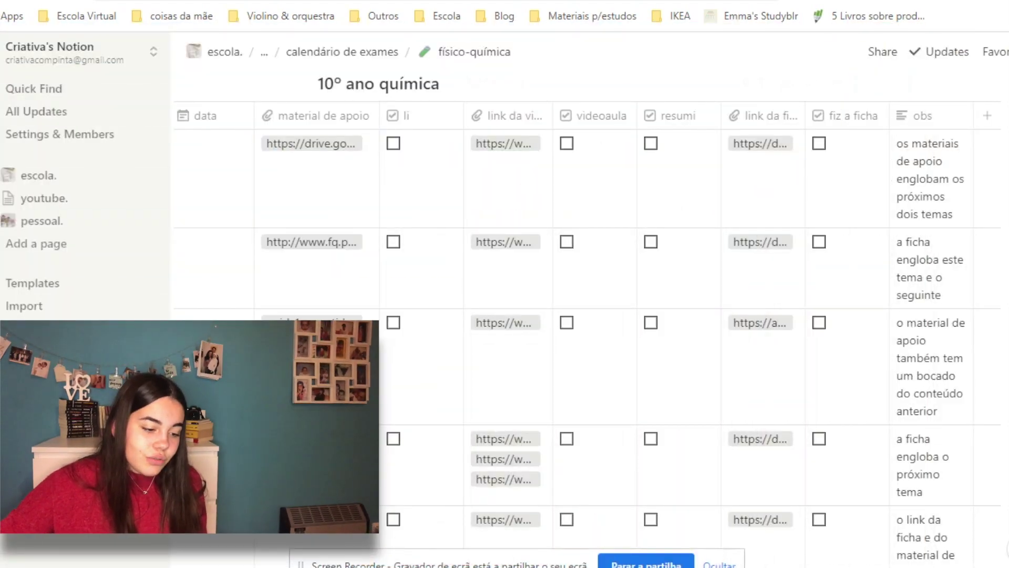
{"action": "scroll", "coordinate": [588, 315], "scroll_direction": "down", "scroll_amount": 15}
{"action": "scroll", "coordinate": [663, 316], "scroll_direction": "up", "scroll_amount": 10}
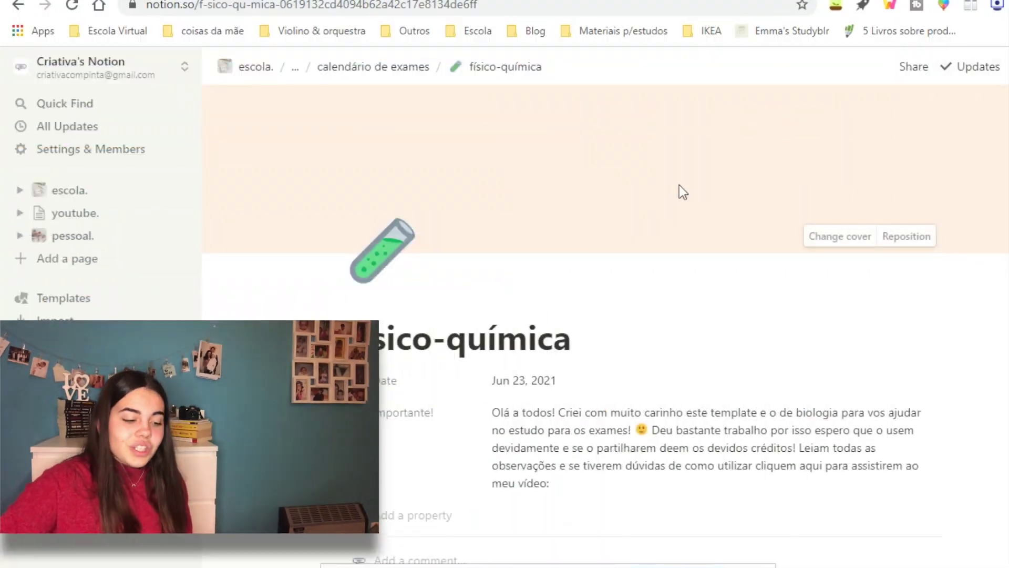
{"action": "scroll", "coordinate": [789, 368], "scroll_direction": "down", "scroll_amount": 8}
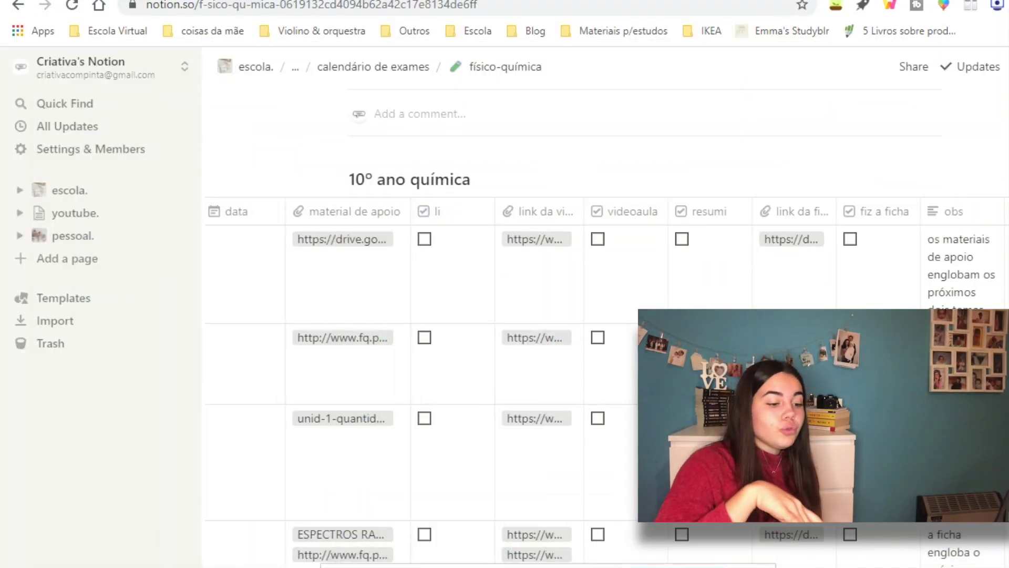
{"action": "scroll", "coordinate": [604, 337], "scroll_direction": "down", "scroll_amount": 10}
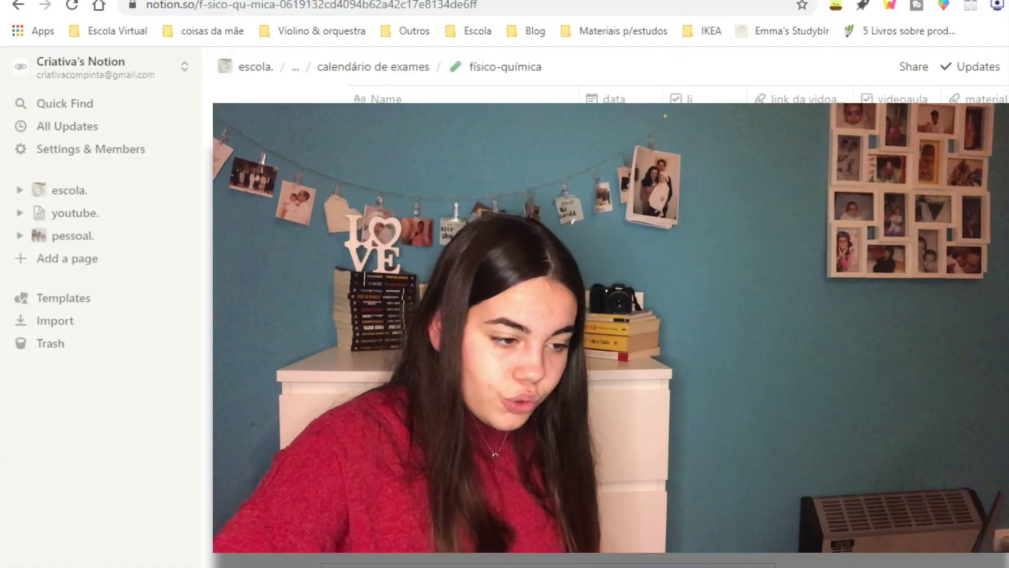
- Open the tipos de energia topic entry and view its properties
{"action": "scroll", "coordinate": [547, 368], "scroll_direction": "up", "scroll_amount": 6}
{"action": "left_click", "coordinate": [549, 397]}
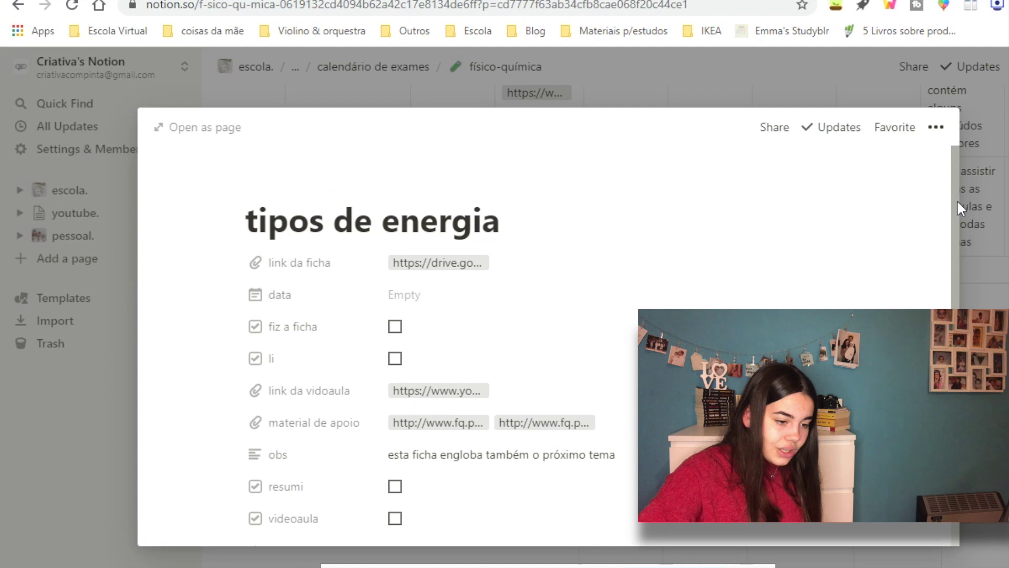
{"action": "scroll", "coordinate": [957, 199], "scroll_direction": "down", "scroll_amount": 5}
{"action": "type", "text": "miohugh43i"}
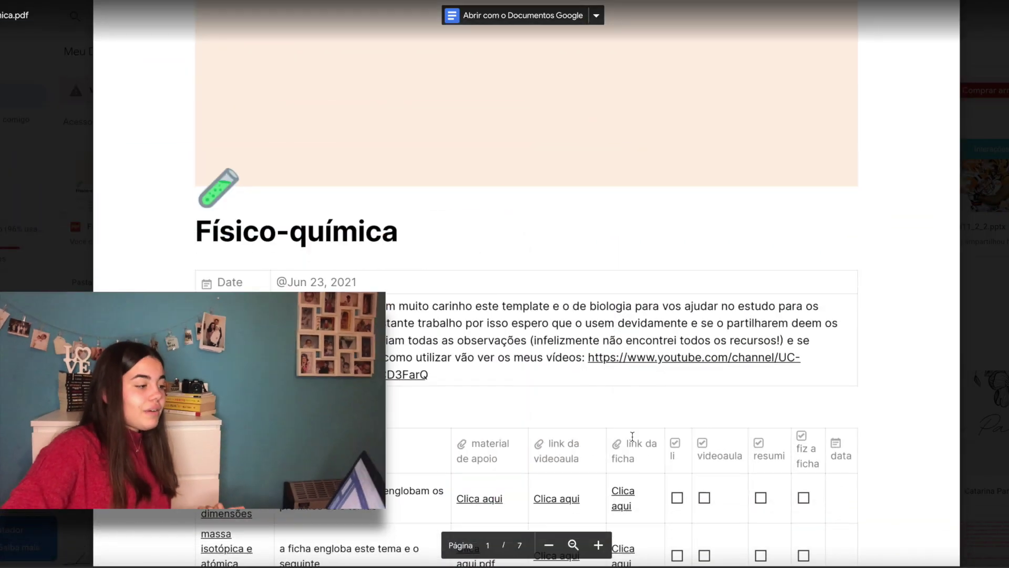
- Examine the Importante! note and the linked topic tables in the PDF version of the Físico-química template
{"action": "scroll", "coordinate": [633, 436], "scroll_direction": "down", "scroll_amount": 5}
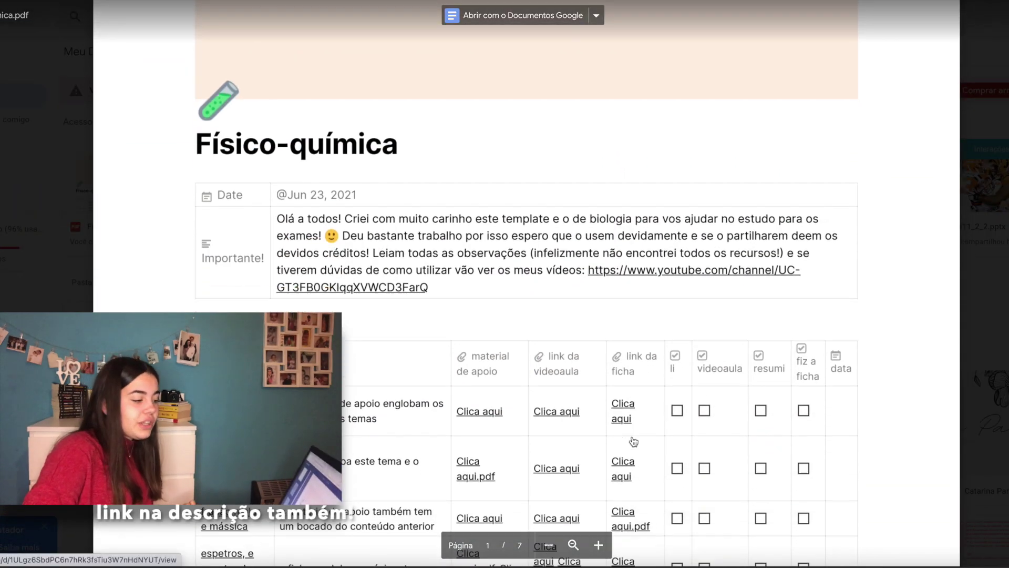
{"action": "scroll", "coordinate": [633, 436], "scroll_direction": "down", "scroll_amount": 10}
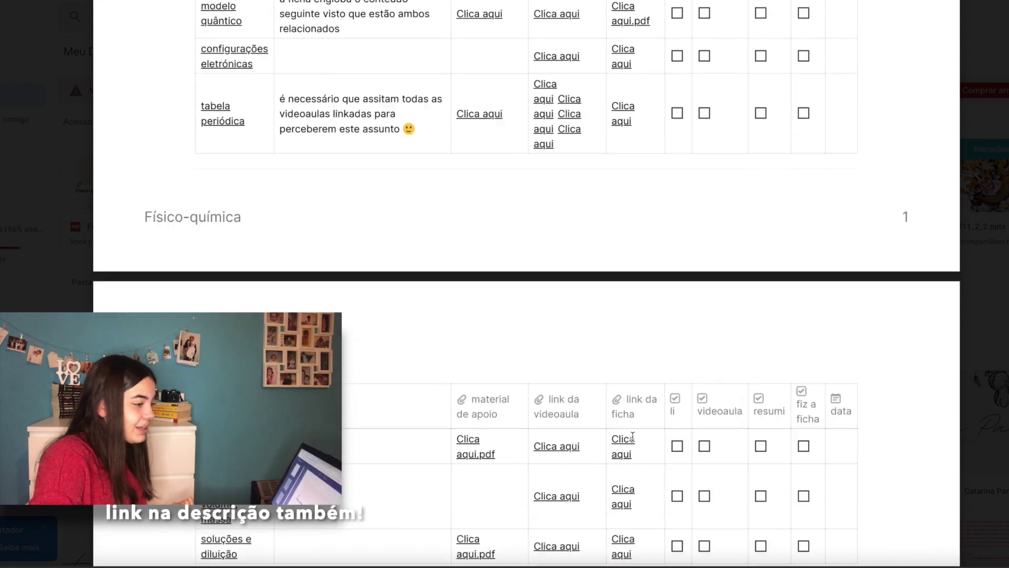